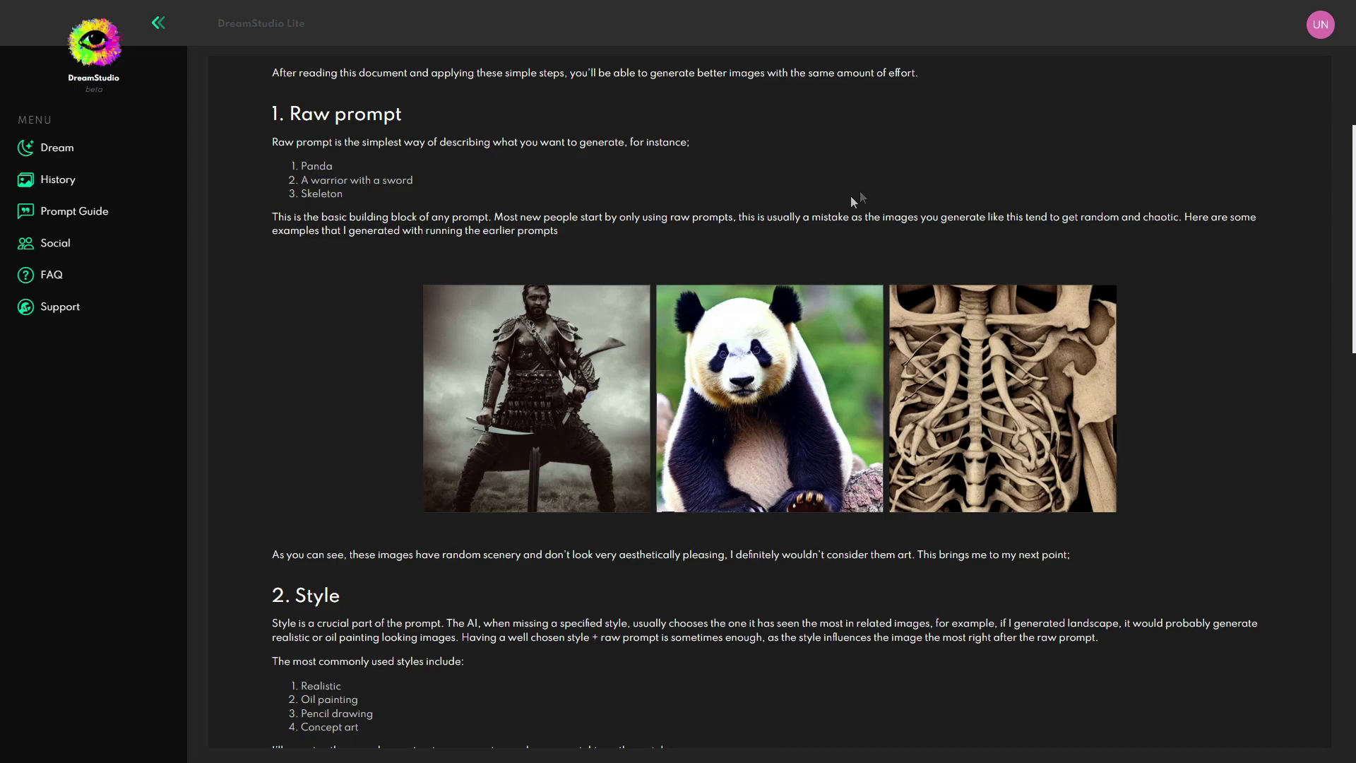
- Check the Dream page's default prompt and read the Prompt Guide's sections on raw prompt, style and artist
{"action": "left_click", "coordinate": [115, 146]}
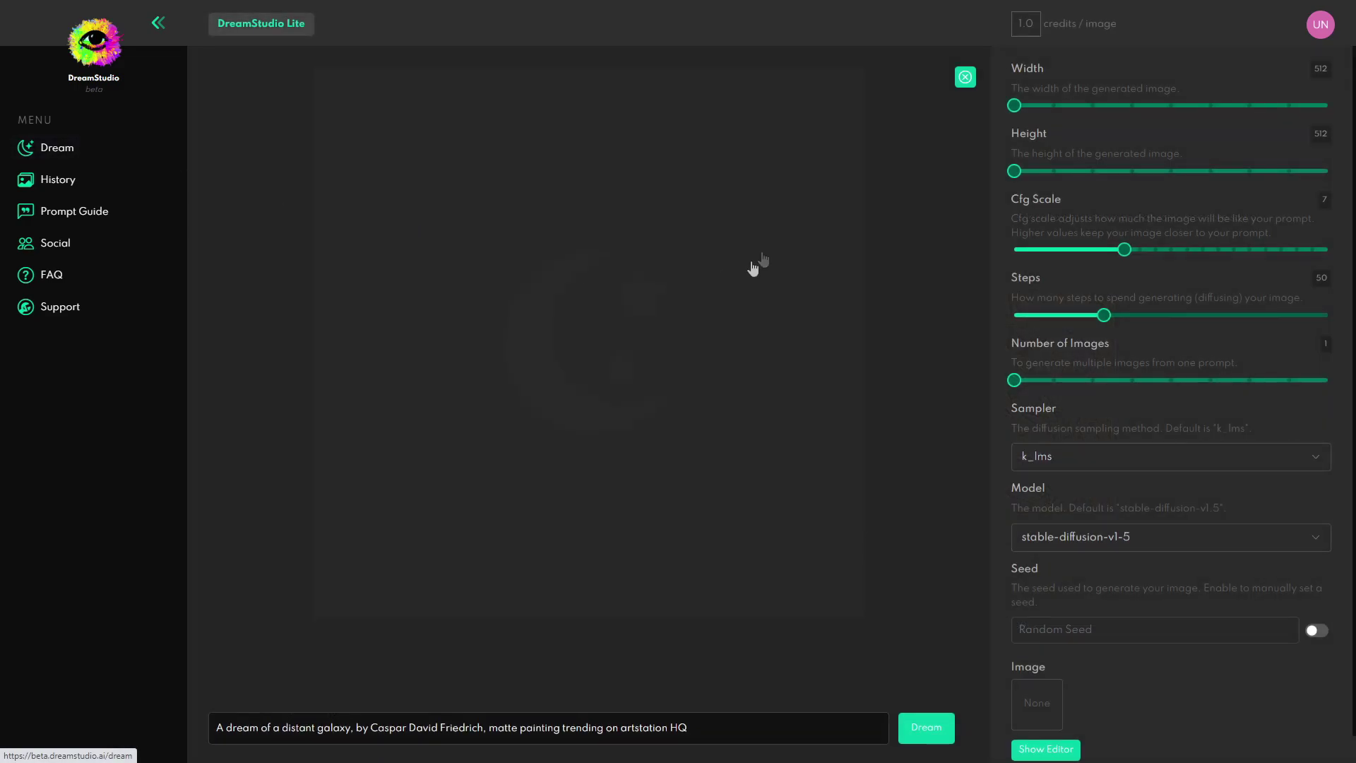
{"action": "left_click_drag", "start_coordinate": [722, 727], "coordinate": [205, 710]}
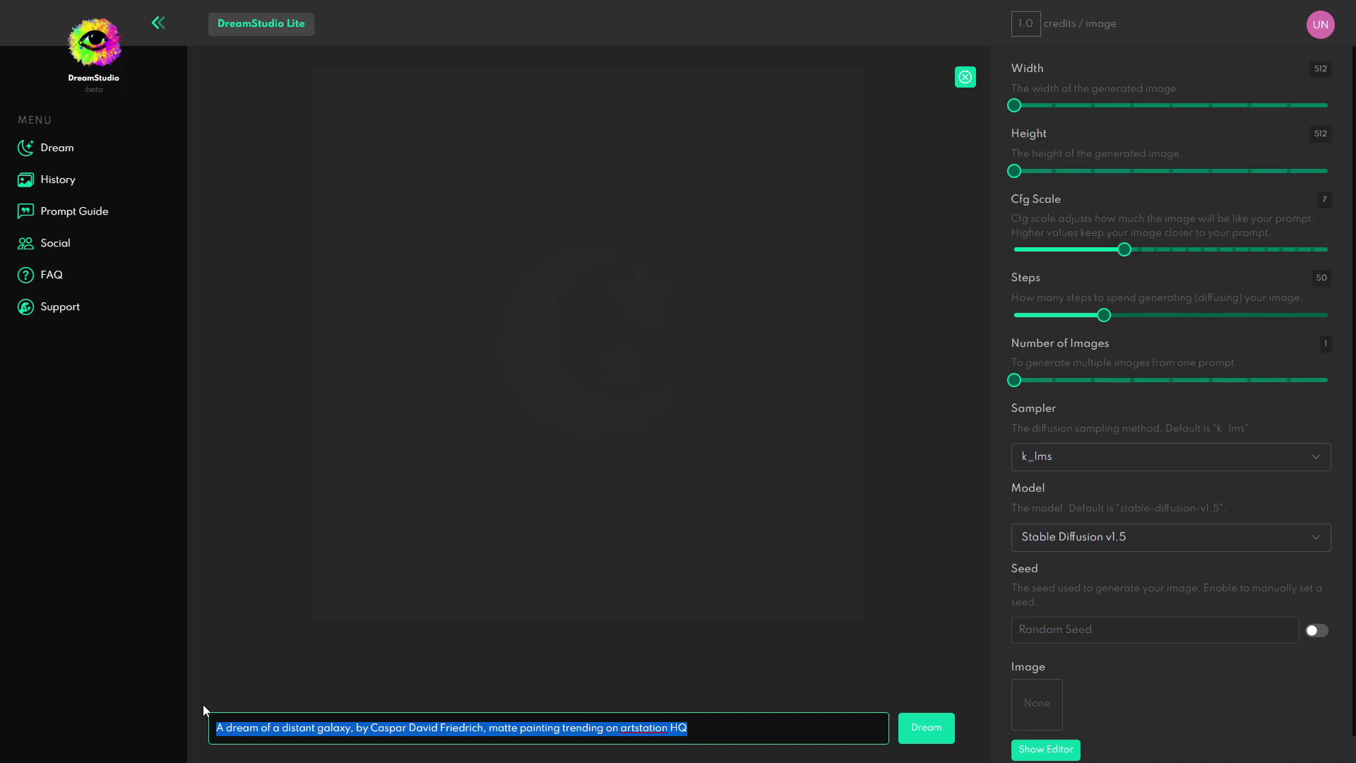
{"action": "left_click", "coordinate": [99, 211]}
{"action": "scroll", "coordinate": [922, 313], "scroll_direction": "down", "scroll_amount": 8}
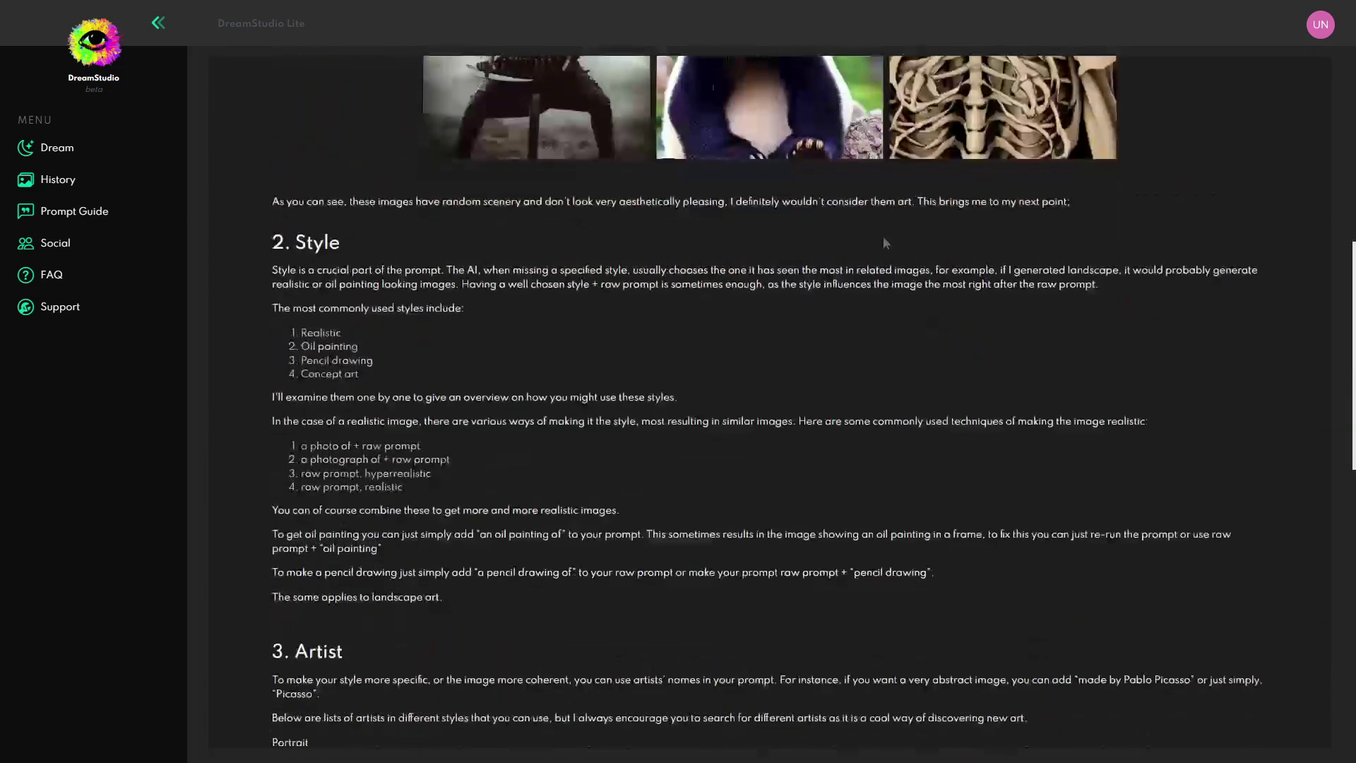
{"action": "scroll", "coordinate": [730, 197], "scroll_direction": "down", "scroll_amount": 6}
- Replace the default prompt on the Dream page with "blue panda" and generate the image
{"action": "left_click", "coordinate": [100, 155]}
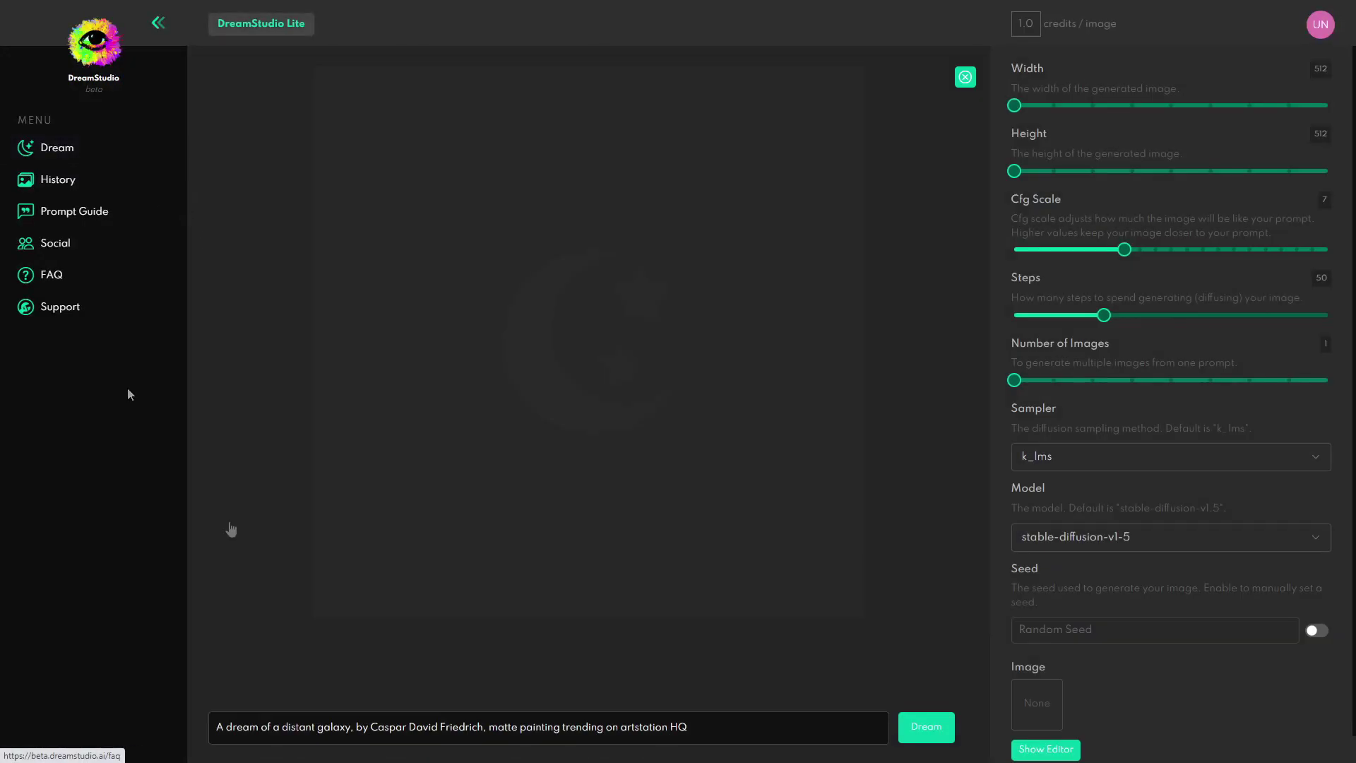
{"action": "left_click_drag", "start_coordinate": [689, 727], "coordinate": [131, 695]}
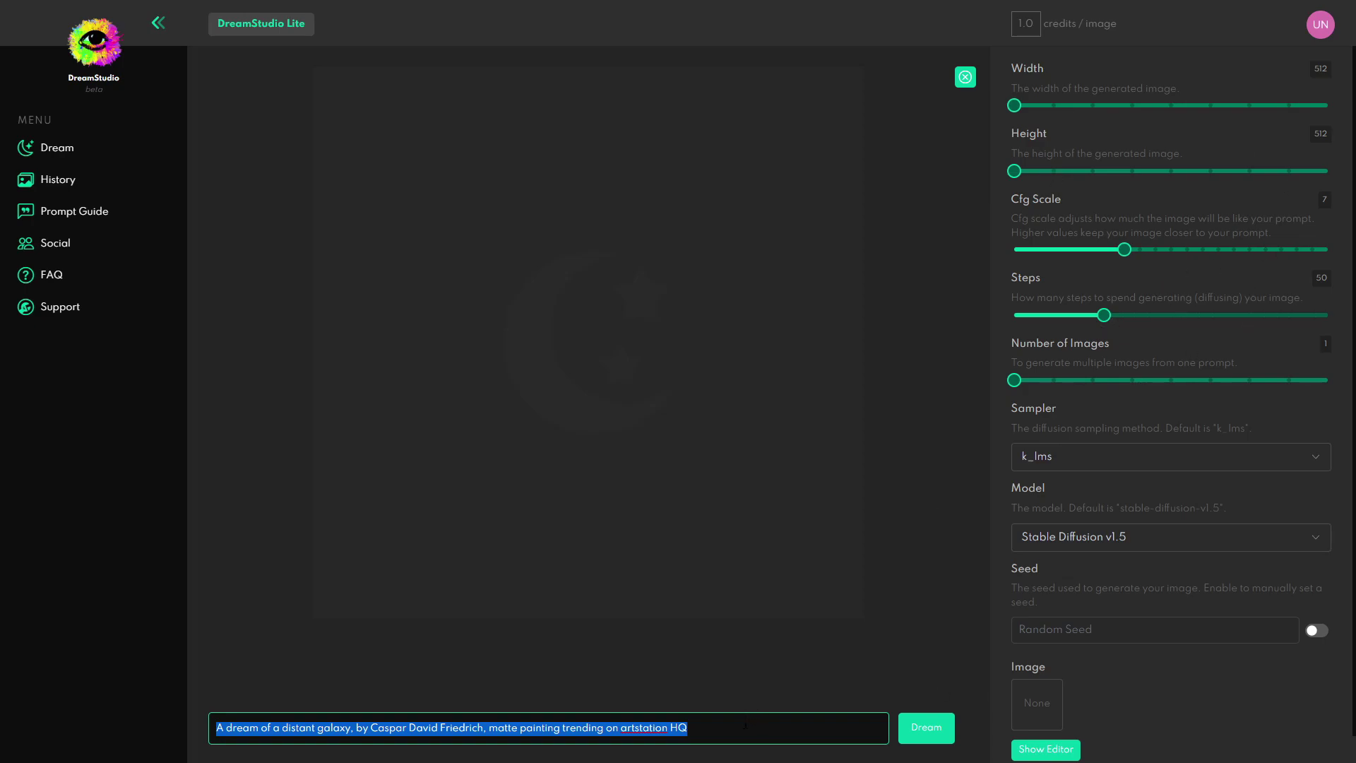
{"action": "key", "text": "BackSpace"}
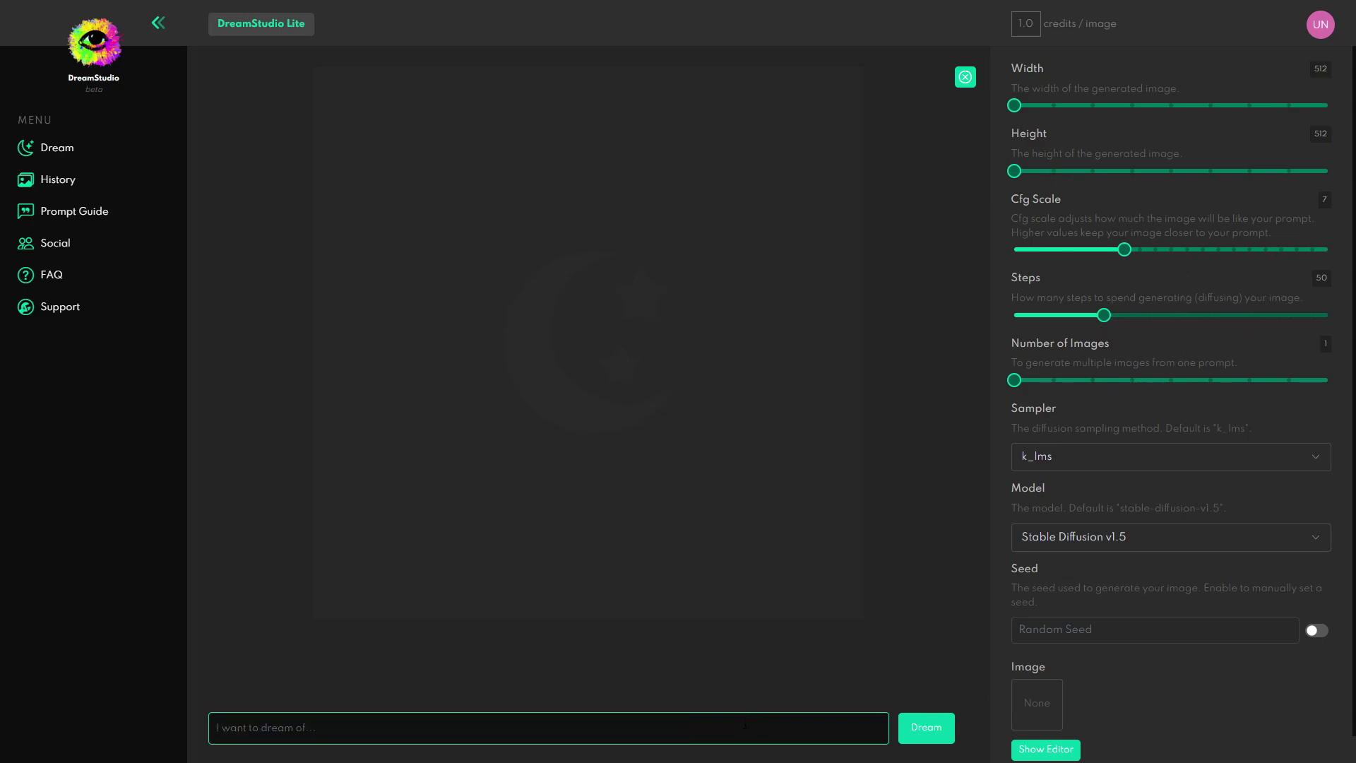
{"action": "type", "text": "blue panda"}
{"action": "left_click", "coordinate": [936, 733]}
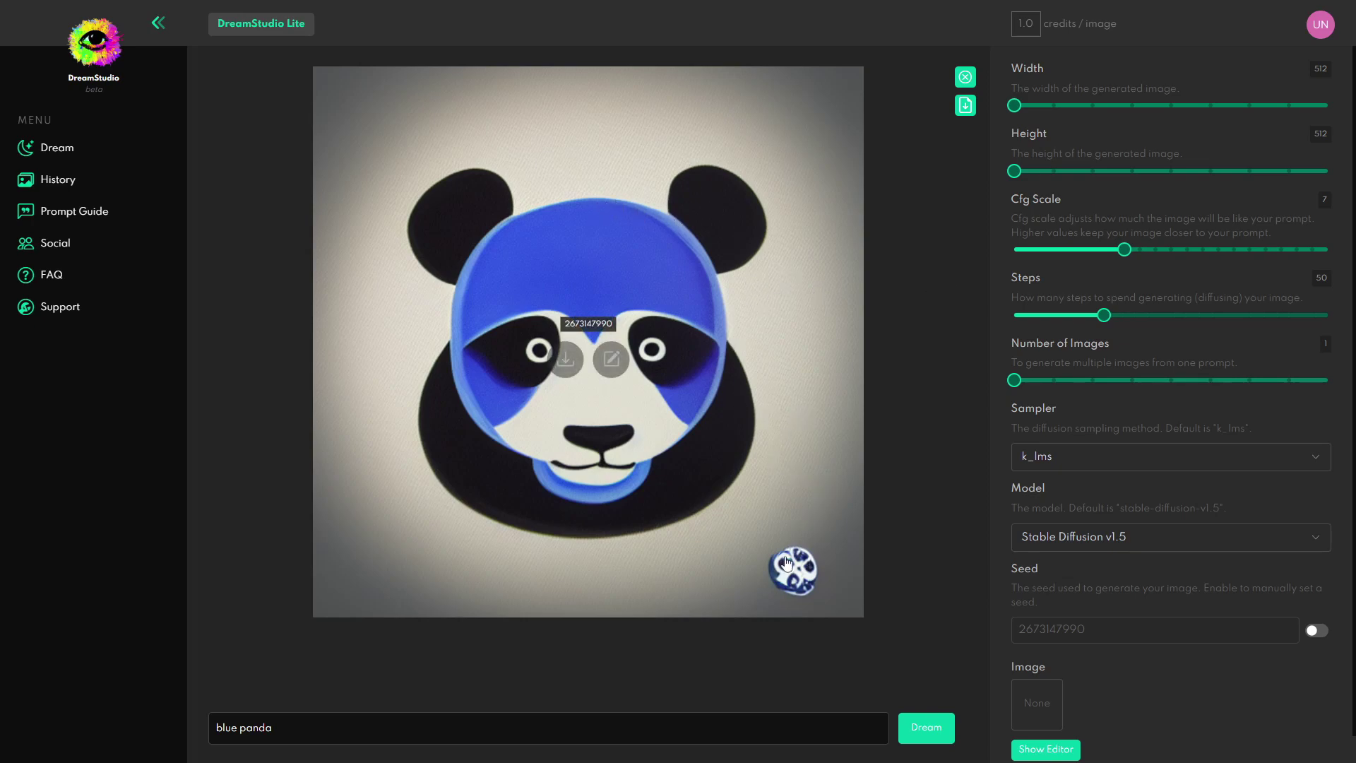
- Add the style term ", realstic" to the end of the blue panda prompt and generate a new image
{"action": "left_click", "coordinate": [305, 725]}
{"action": "type", "text": ", realstic"}
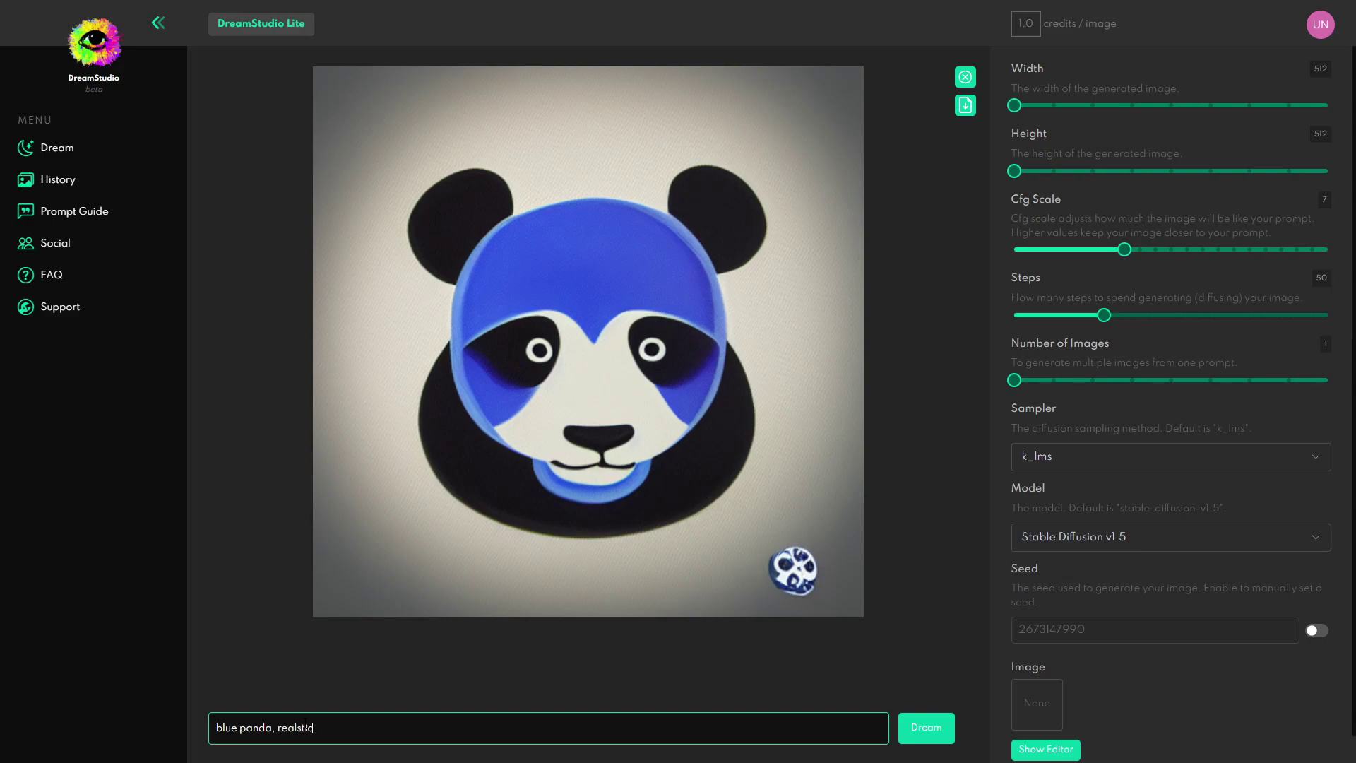
{"action": "key", "text": "Return"}
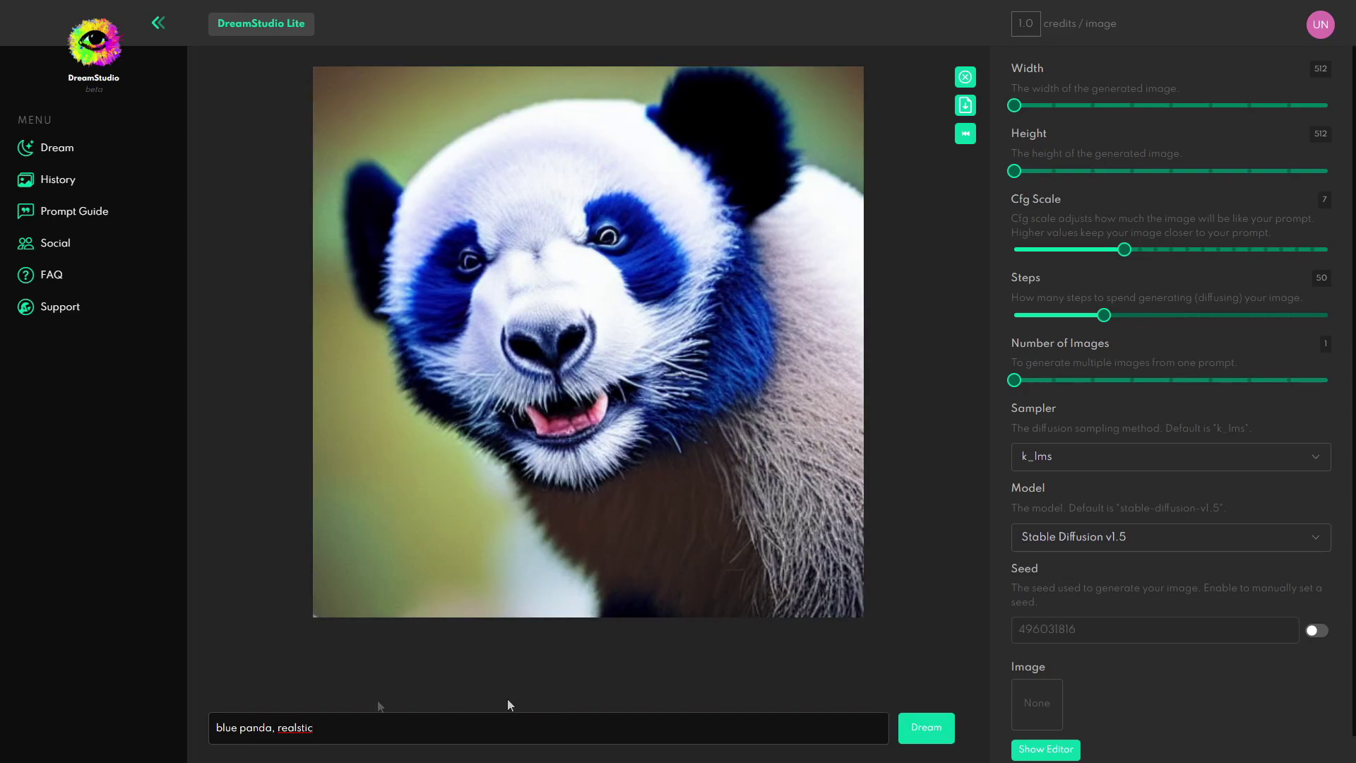
{"action": "mouse_move", "coordinate": [601, 159]}
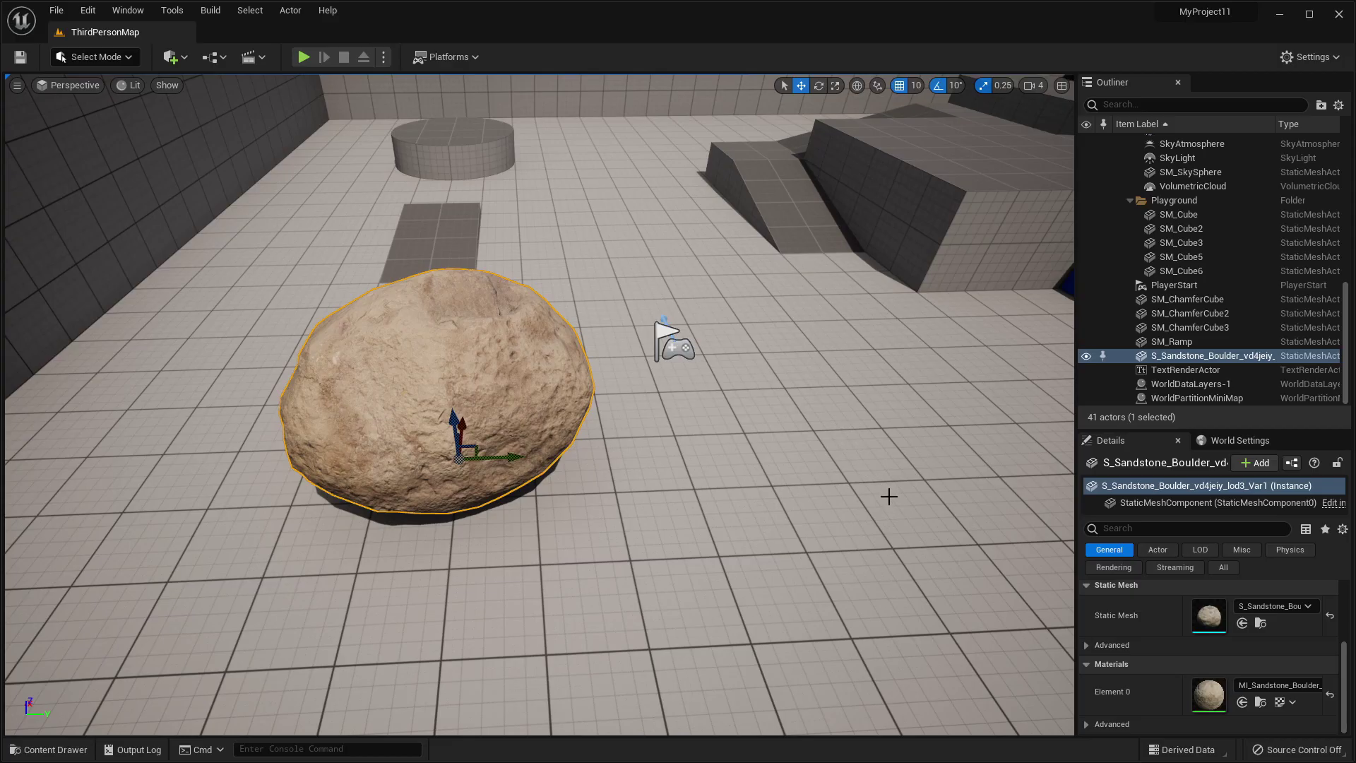
- Look at the sandstone boulder up close and open its colour texture in the texture editor for inspection
{"action": "mouse_move", "coordinate": [889, 496]}
{"action": "right_mouse_down"}
{"action": "mouse_move", "coordinate": [848, 480]}
{"action": "mouse_move", "coordinate": [852, 503]}
{"action": "mouse_move", "coordinate": [761, 504]}
{"action": "mouse_move", "coordinate": [905, 504]}
{"action": "right_mouse_up"}
{"action": "key", "text": "w"}
{"action": "key", "text": "d"}
{"action": "key", "text": "a"}
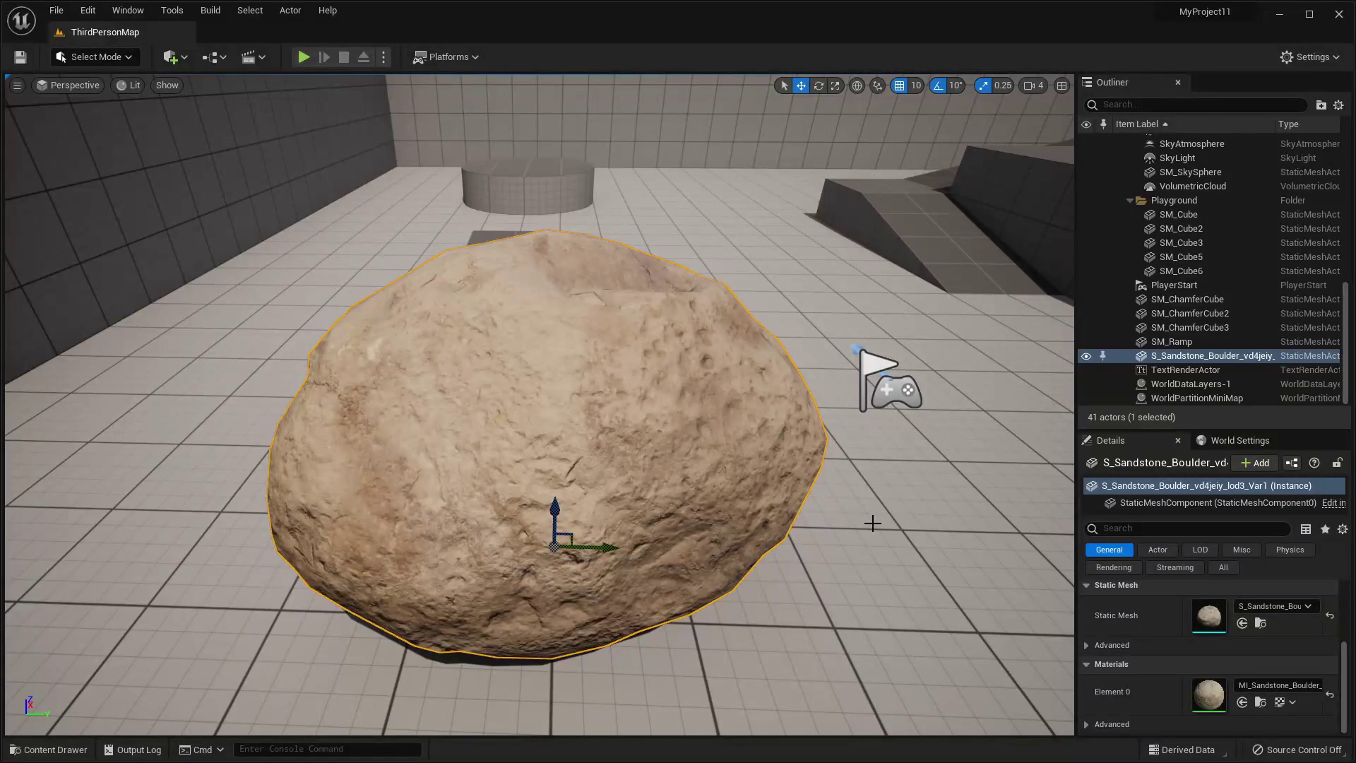
{"action": "key", "text": "ctrl+space"}
{"action": "left_click", "coordinate": [412, 530]}
{"action": "double_click", "coordinate": [412, 530]}
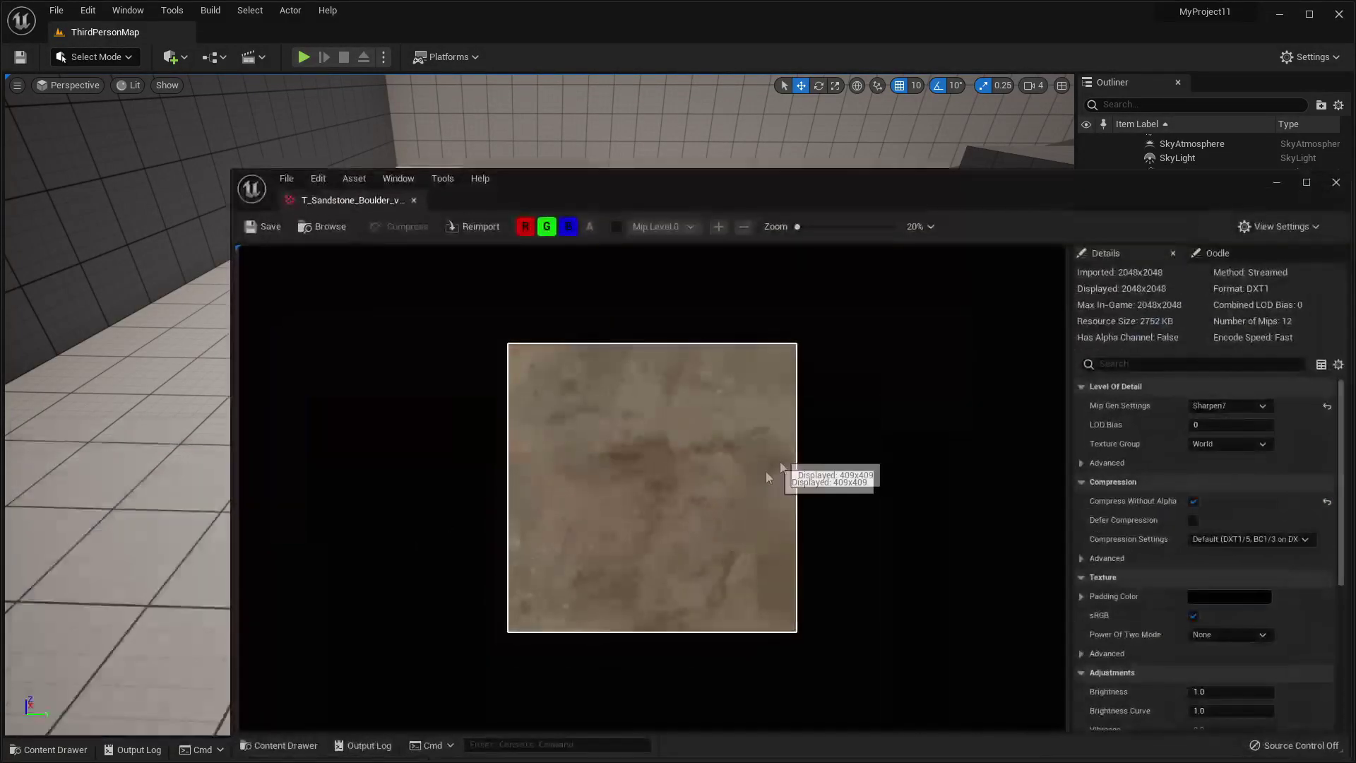
{"action": "left_click_drag", "start_coordinate": [893, 198], "coordinate": [1297, 113]}
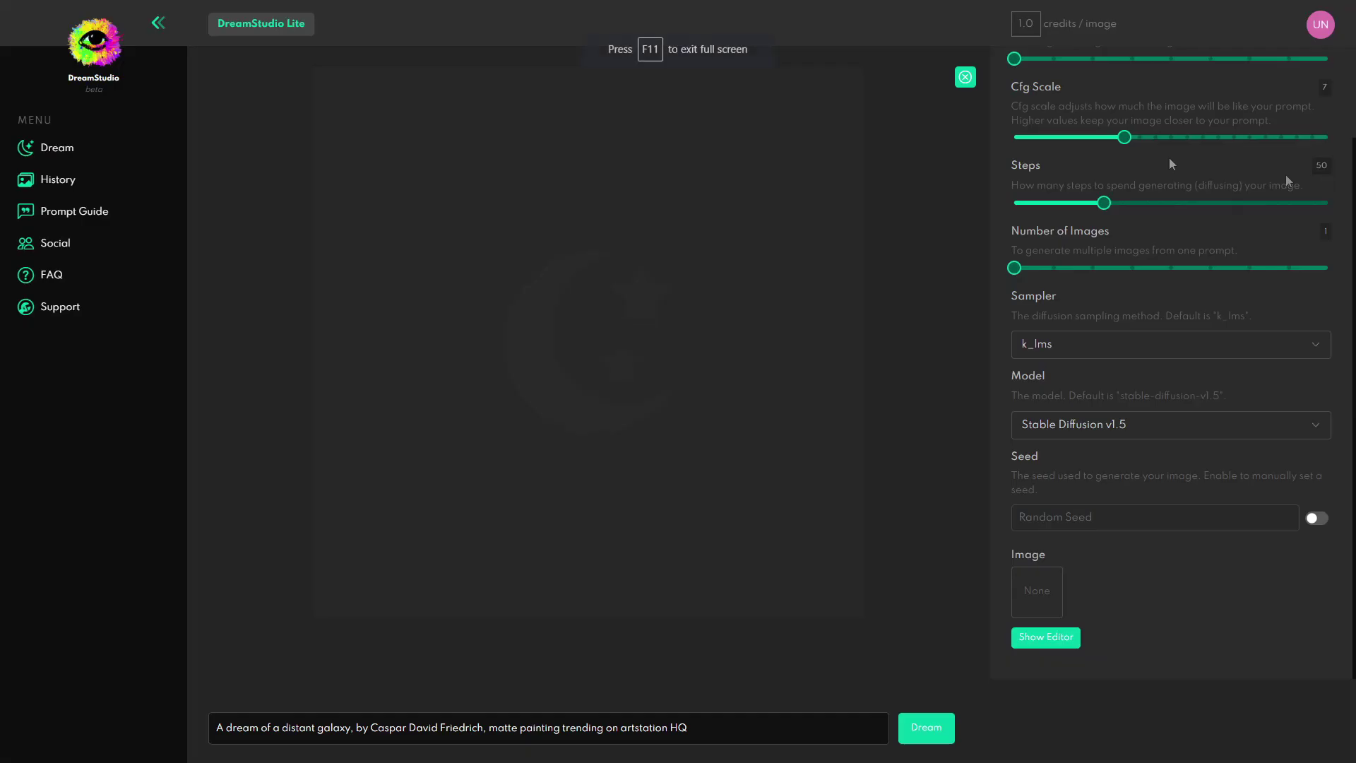
- Generate an image in DreamStudio from the prompt "sandstone texture" in place of the default one, and download it
{"action": "scroll", "coordinate": [1169, 158], "scroll_direction": "up", "scroll_amount": 1}
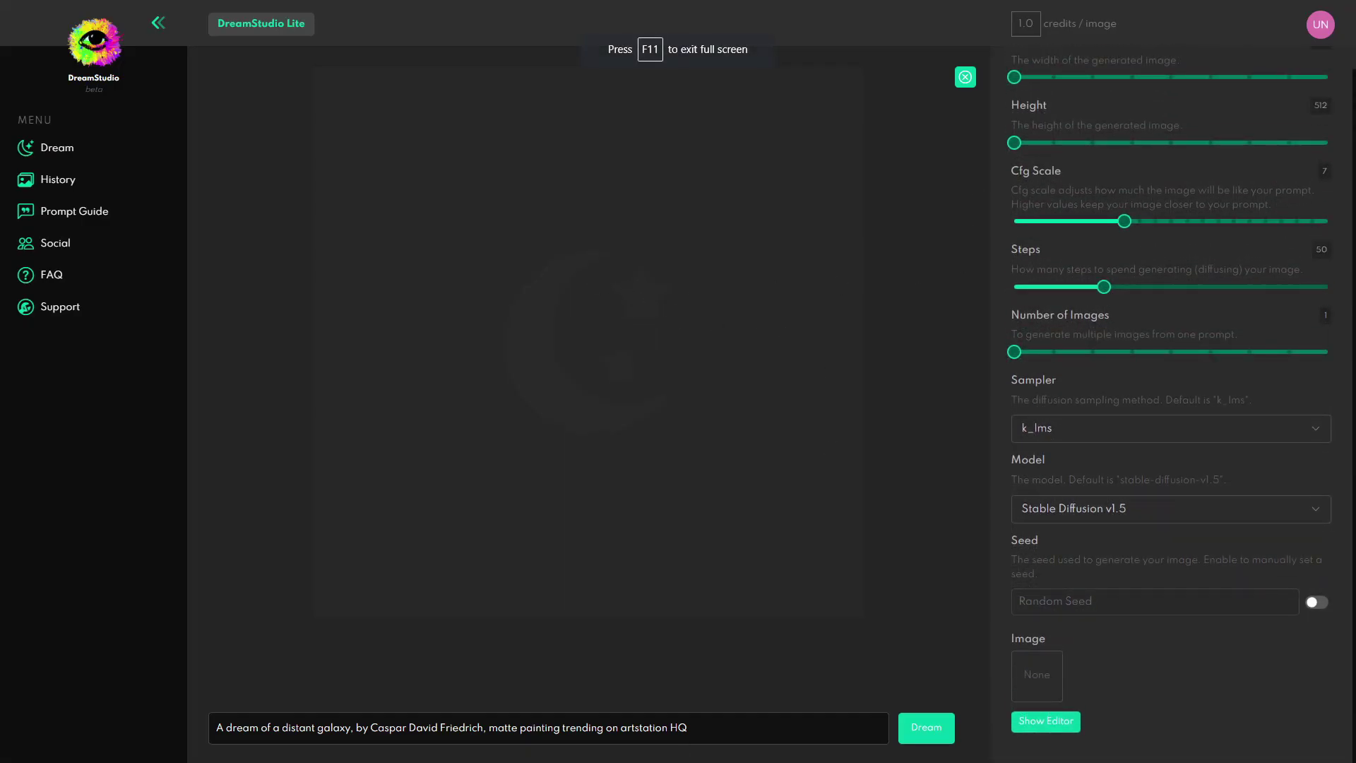
{"action": "left_click_drag", "start_coordinate": [690, 728], "coordinate": [214, 697]}
{"action": "key", "text": "BackSpace"}
{"action": "type", "text": "sandstone textu"}
{"action": "type", "text": "re"}
{"action": "key", "text": "Return"}
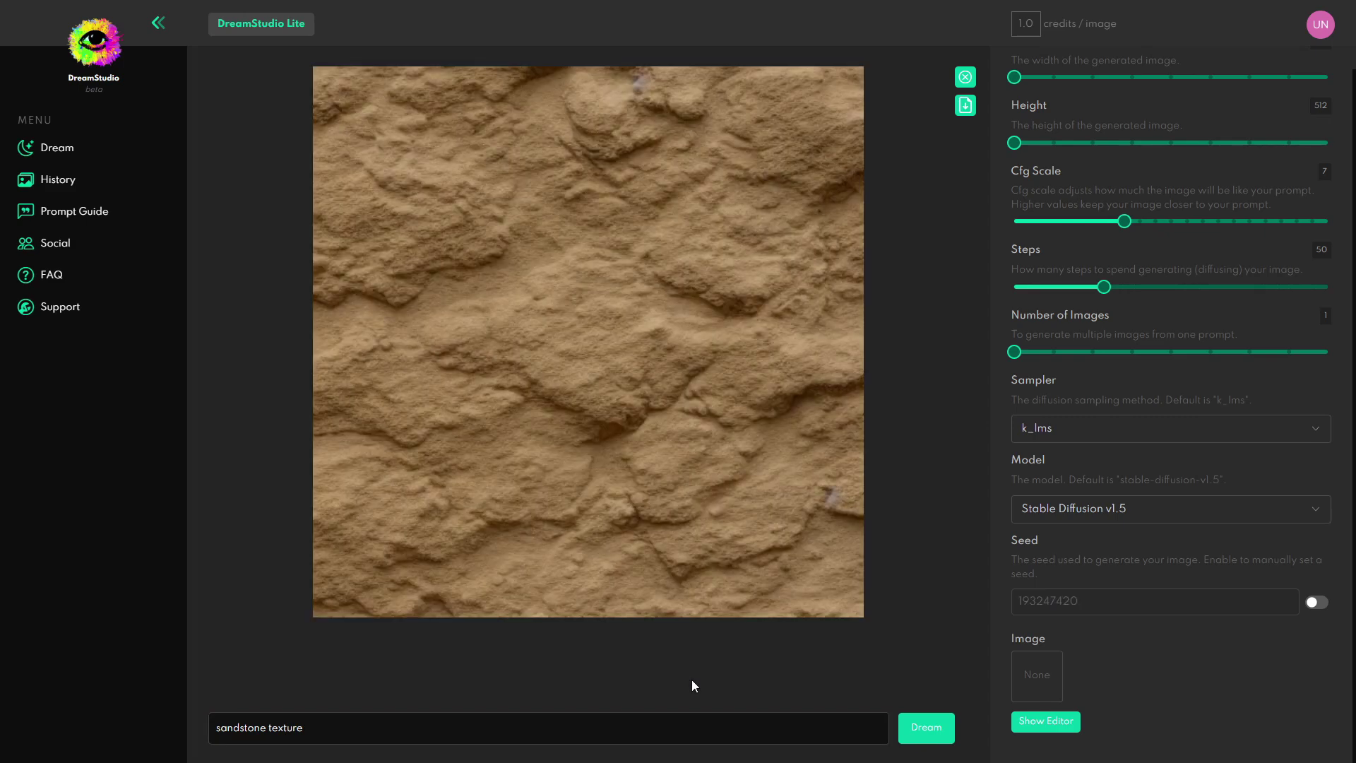
{"action": "mouse_move", "coordinate": [605, 515]}
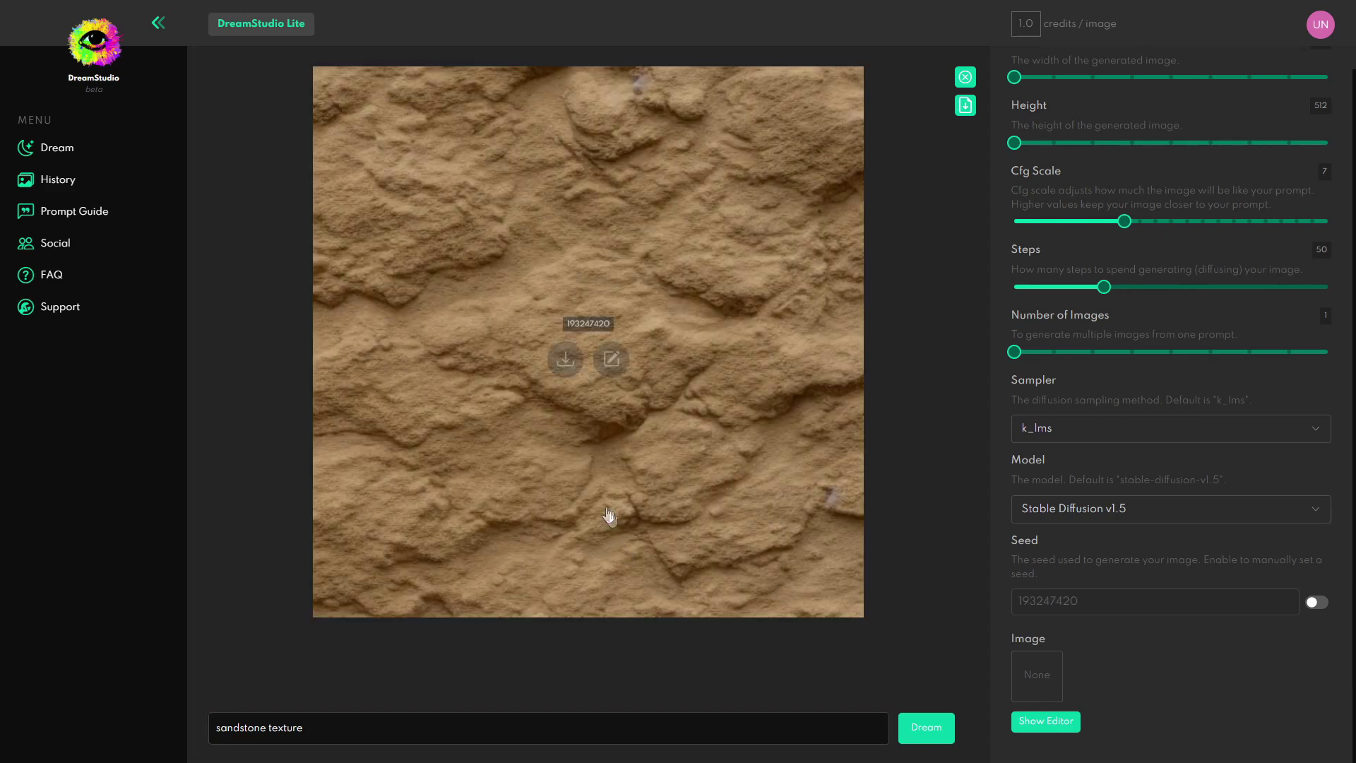
{"action": "left_click", "coordinate": [564, 359]}
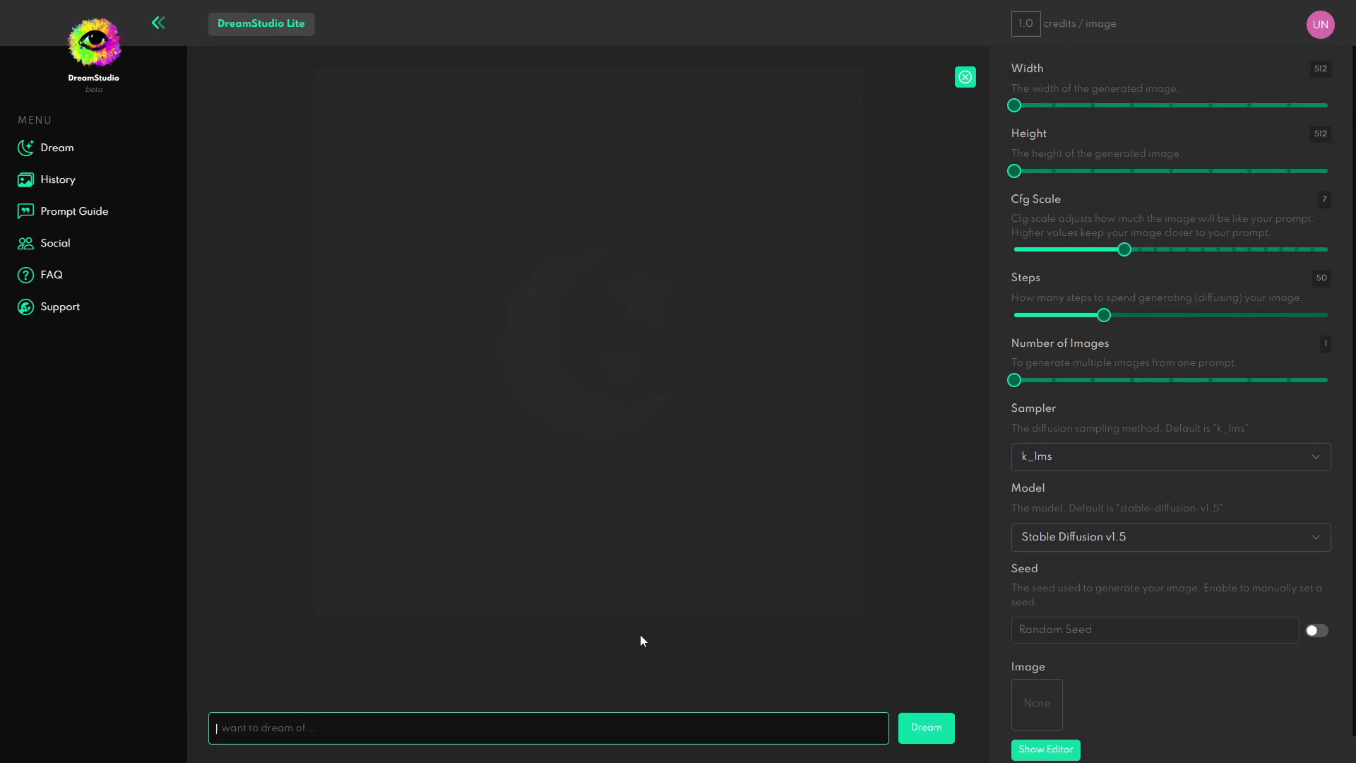
- Generate images from the prompt "sandstone texture, realistic" and download the rocky tan result
{"action": "type", "text": "sandstone texture, realstic"}
{"action": "key", "text": "Left"}
{"action": "key", "text": "Left"}
{"action": "key", "text": "Left"}
{"action": "key", "text": "Left"}
{"action": "type", "text": "i"}
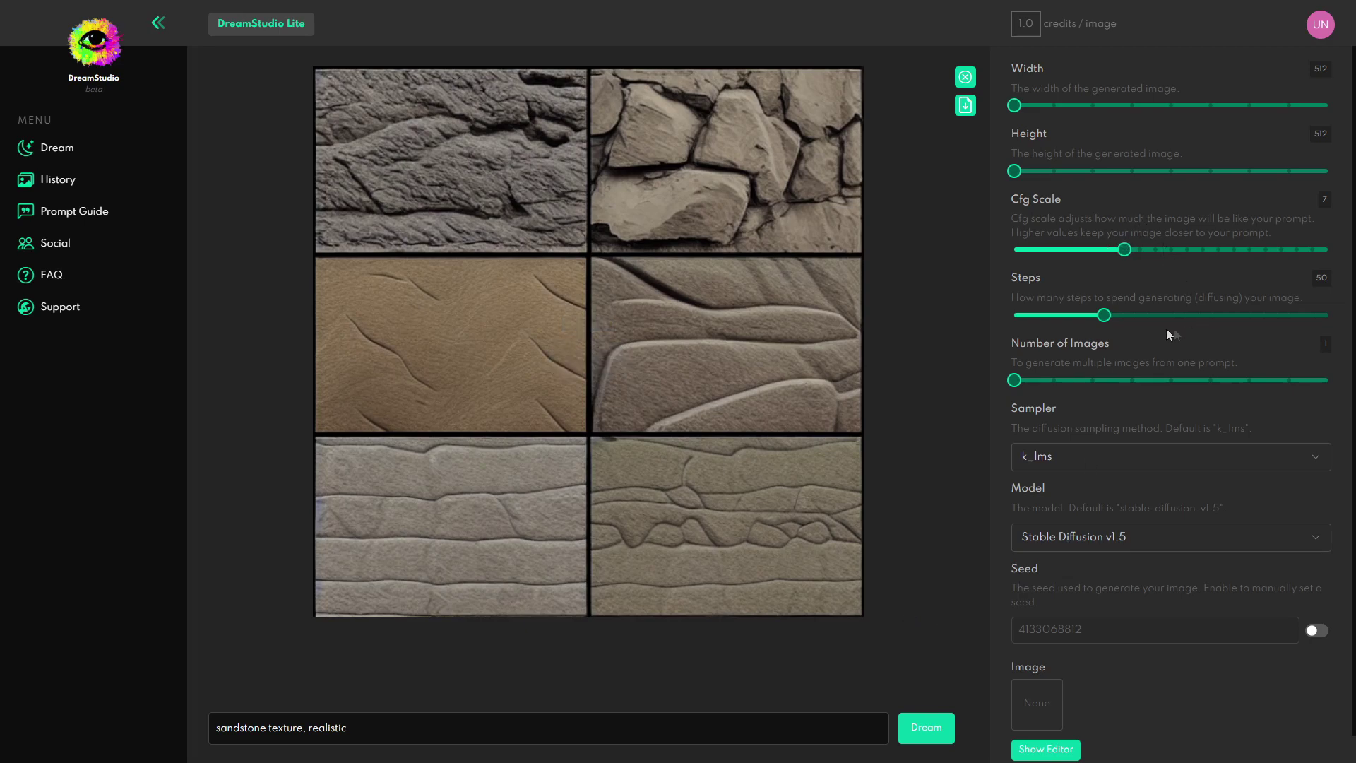
{"action": "left_click", "coordinate": [926, 739]}
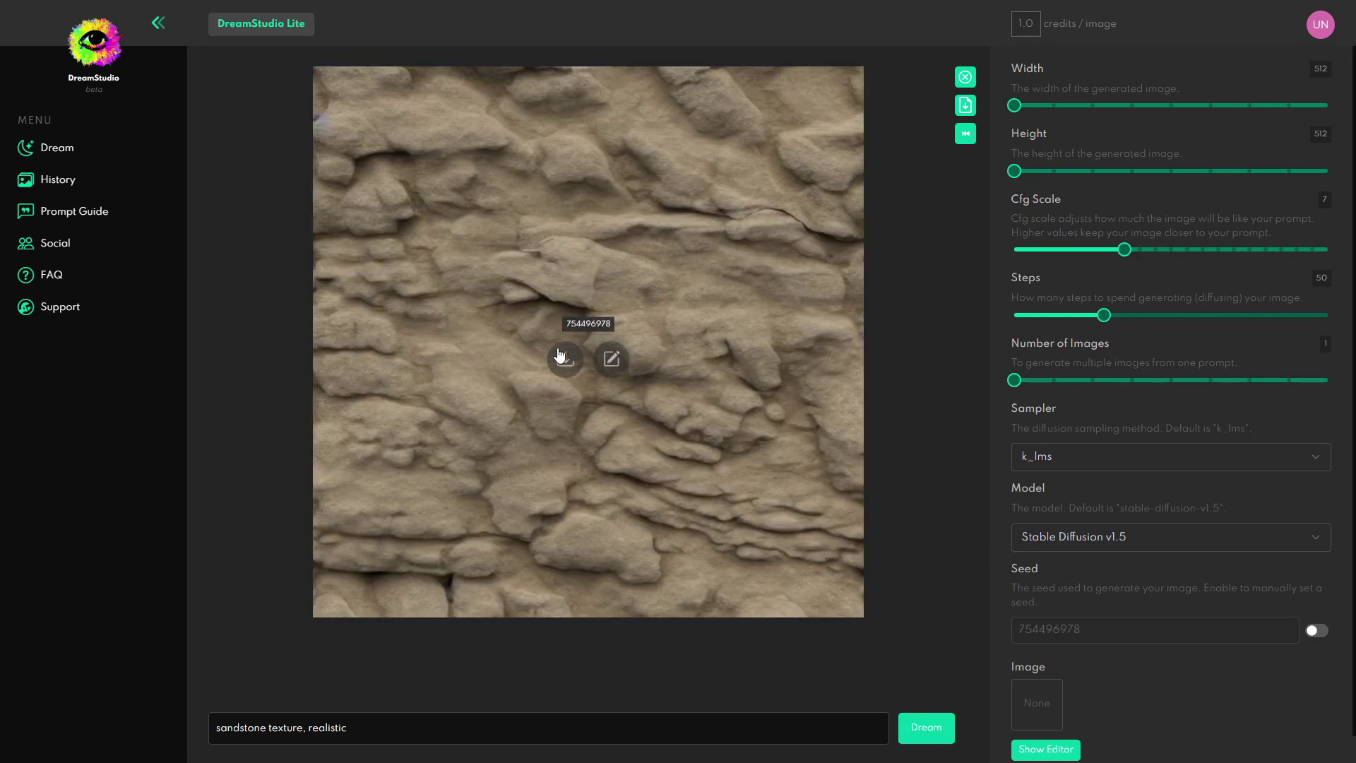
{"action": "left_click", "coordinate": [565, 363]}
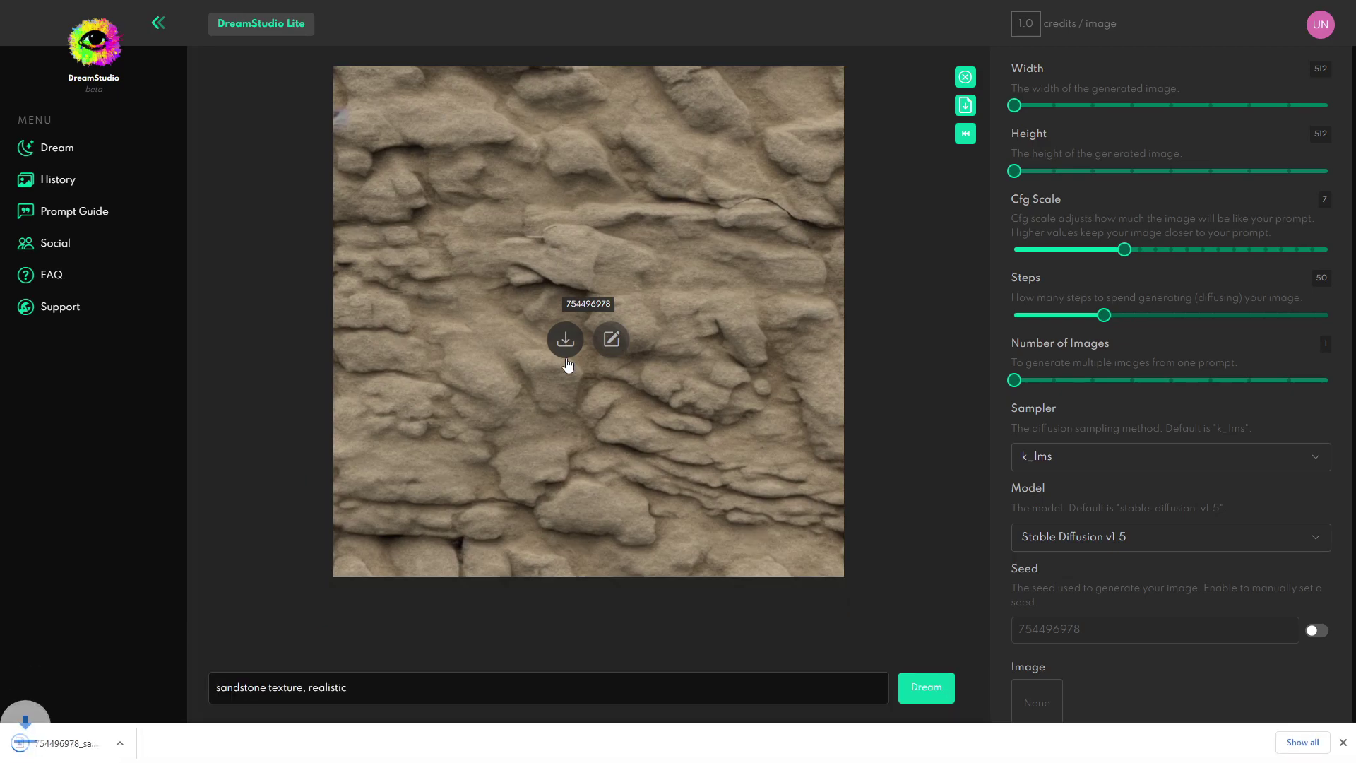
- Extend the prompt to "sandstone texture, realistic, unreal engine" and generate two images from it
{"action": "left_click", "coordinate": [424, 719]}
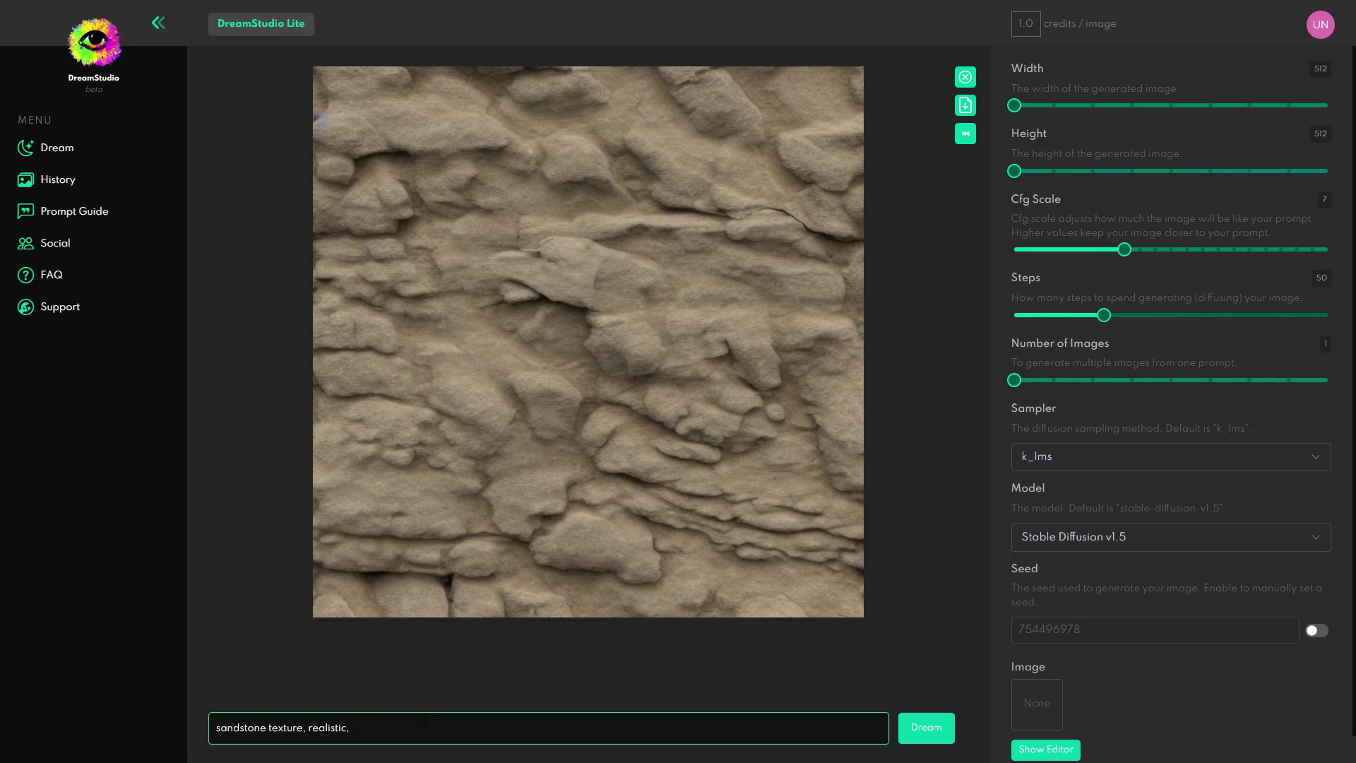
{"action": "type", "text": "unreal engine"}
{"action": "left_click", "coordinate": [926, 728]}
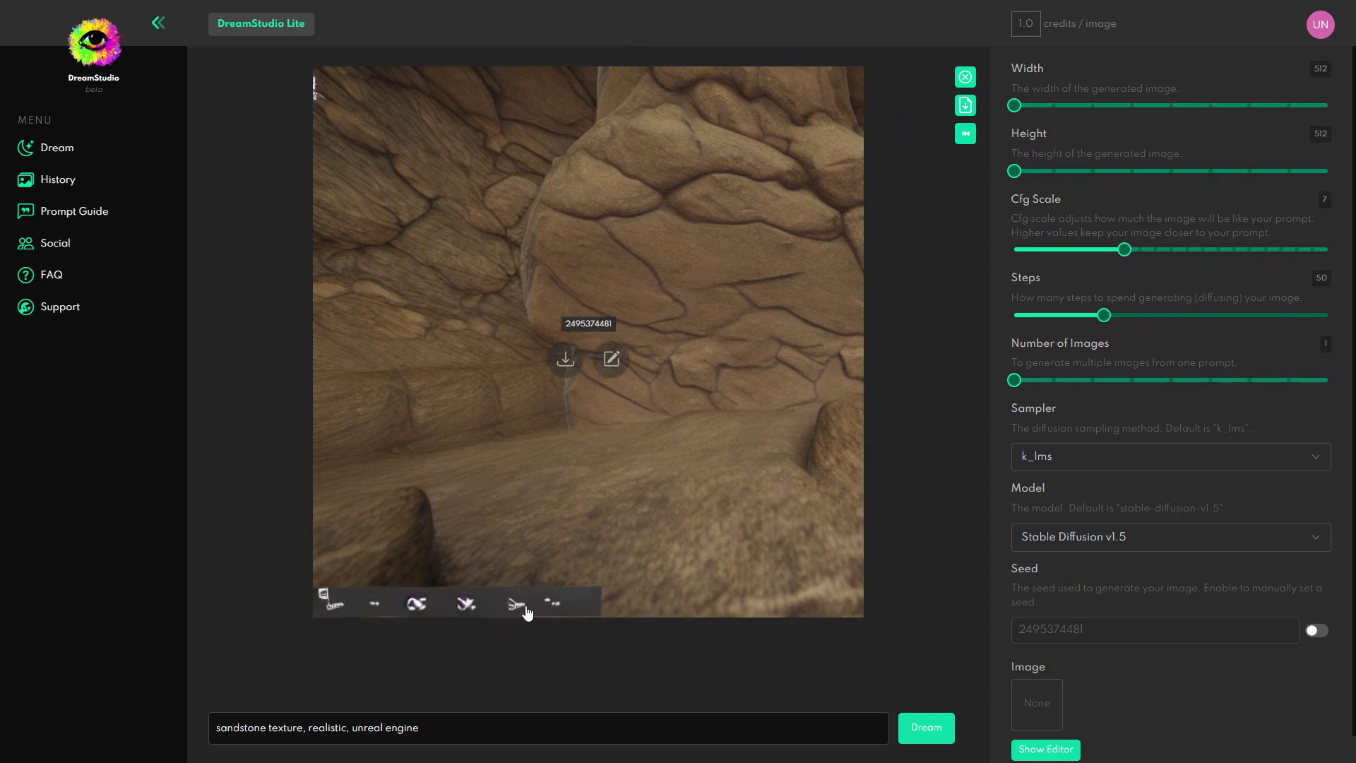
{"action": "left_click", "coordinate": [942, 735]}
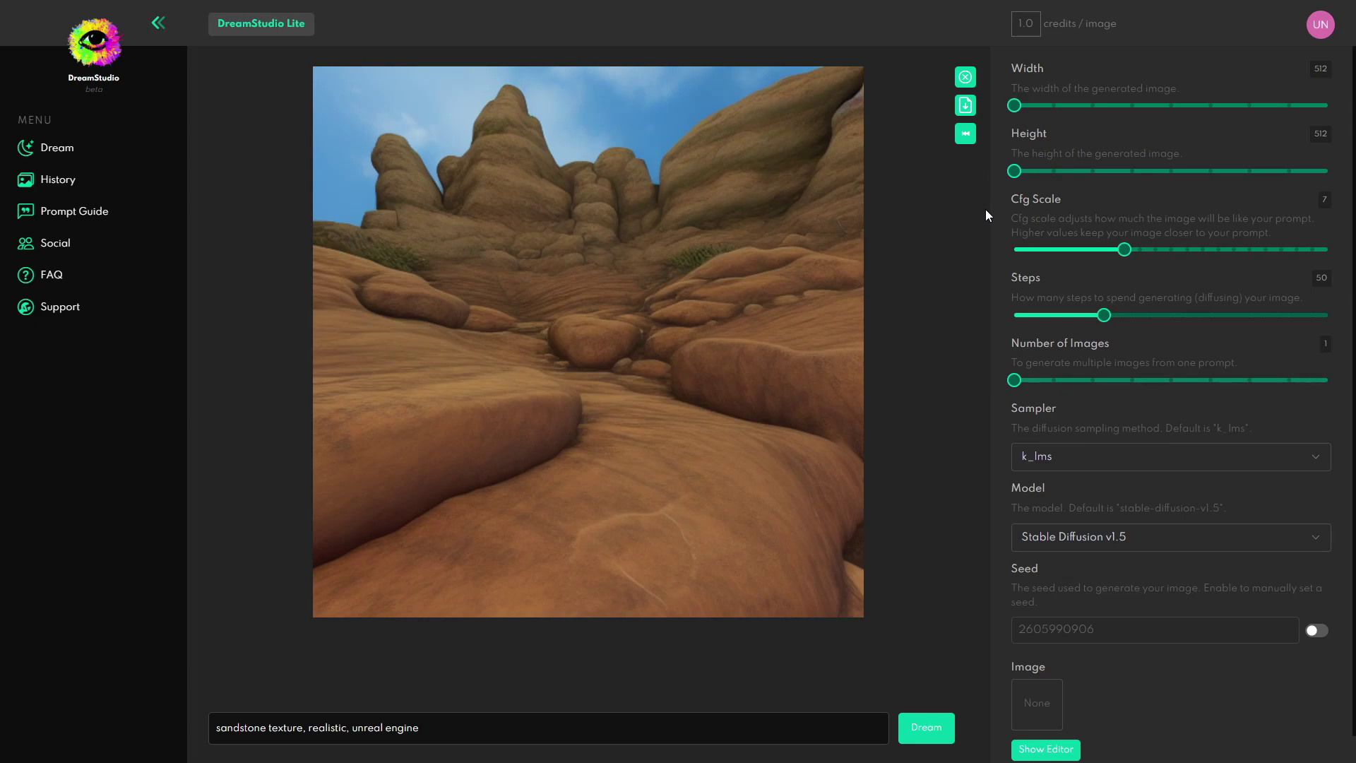
{"action": "mouse_move", "coordinate": [733, 139]}
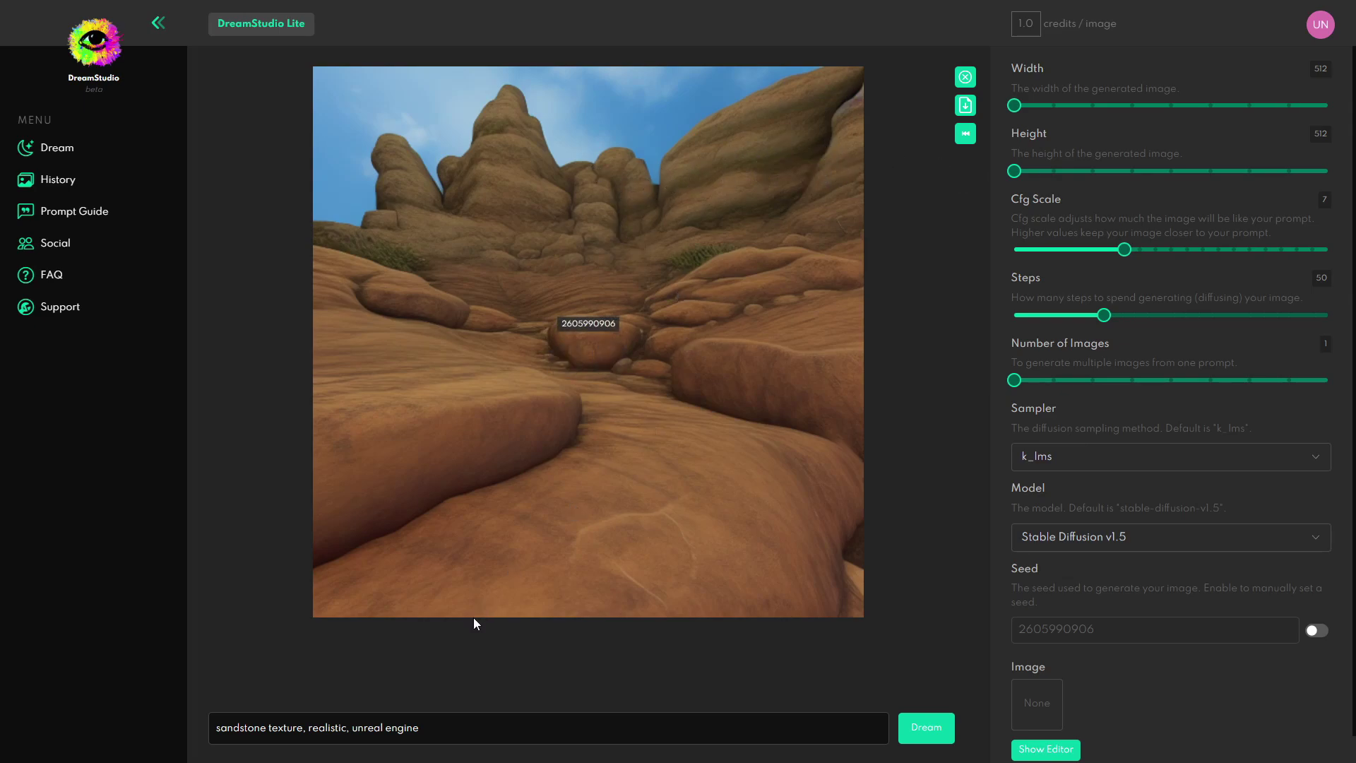
- Replace "unreal engine" in the prompt with "brown" and generate an image
{"action": "left_click", "coordinate": [473, 727]}
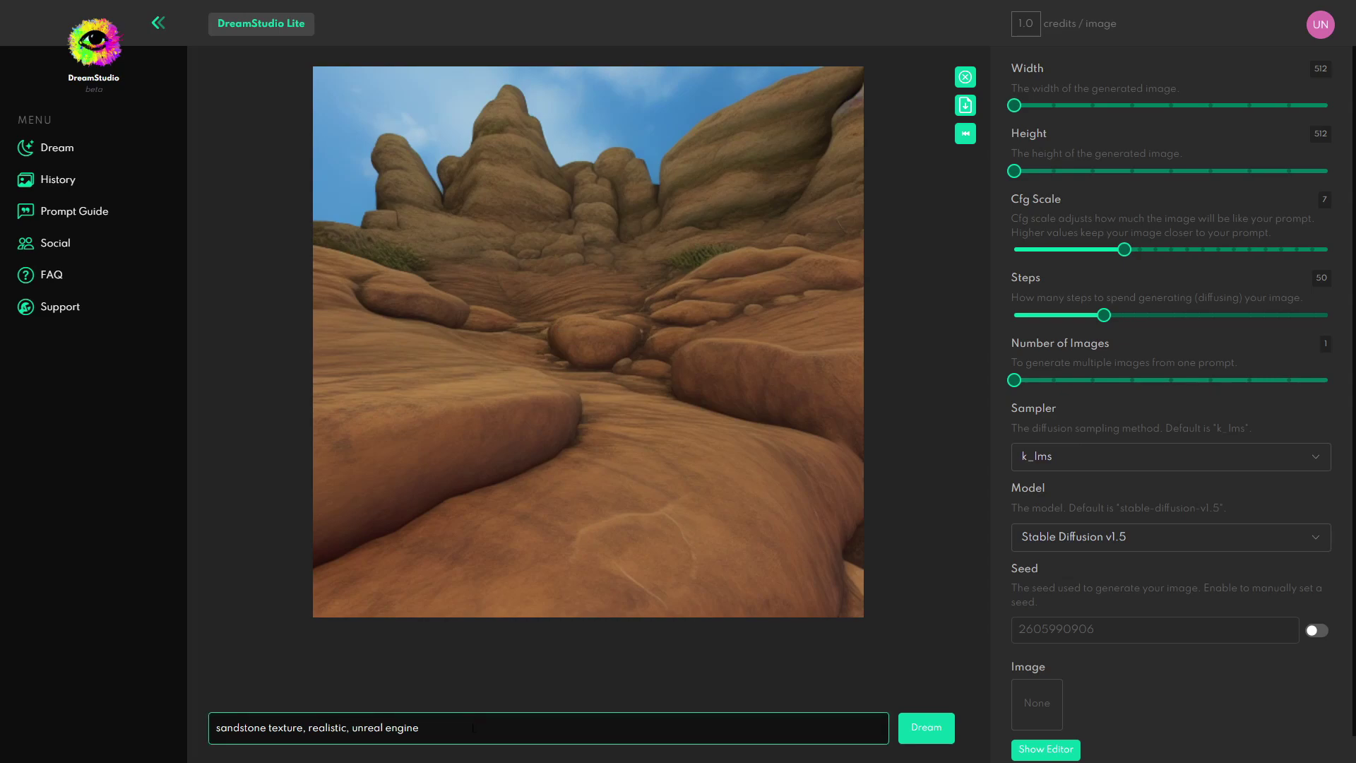
{"action": "key", "text": "BackSpace"}
{"action": "key", "text": "BackSpace"}
{"action": "key", "text": "BackSpace"}
{"action": "key", "text": "BackSpace"}
{"action": "key", "text": "BackSpace"}
{"action": "key", "text": "BackSpace"}
{"action": "key", "text": "BackSpace"}
{"action": "key", "text": "BackSpace"}
{"action": "key", "text": "BackSpace"}
{"action": "key", "text": "BackSpace"}
{"action": "key", "text": "BackSpace"}
{"action": "key", "text": "BackSpace"}
{"action": "left_click", "coordinate": [918, 735]}
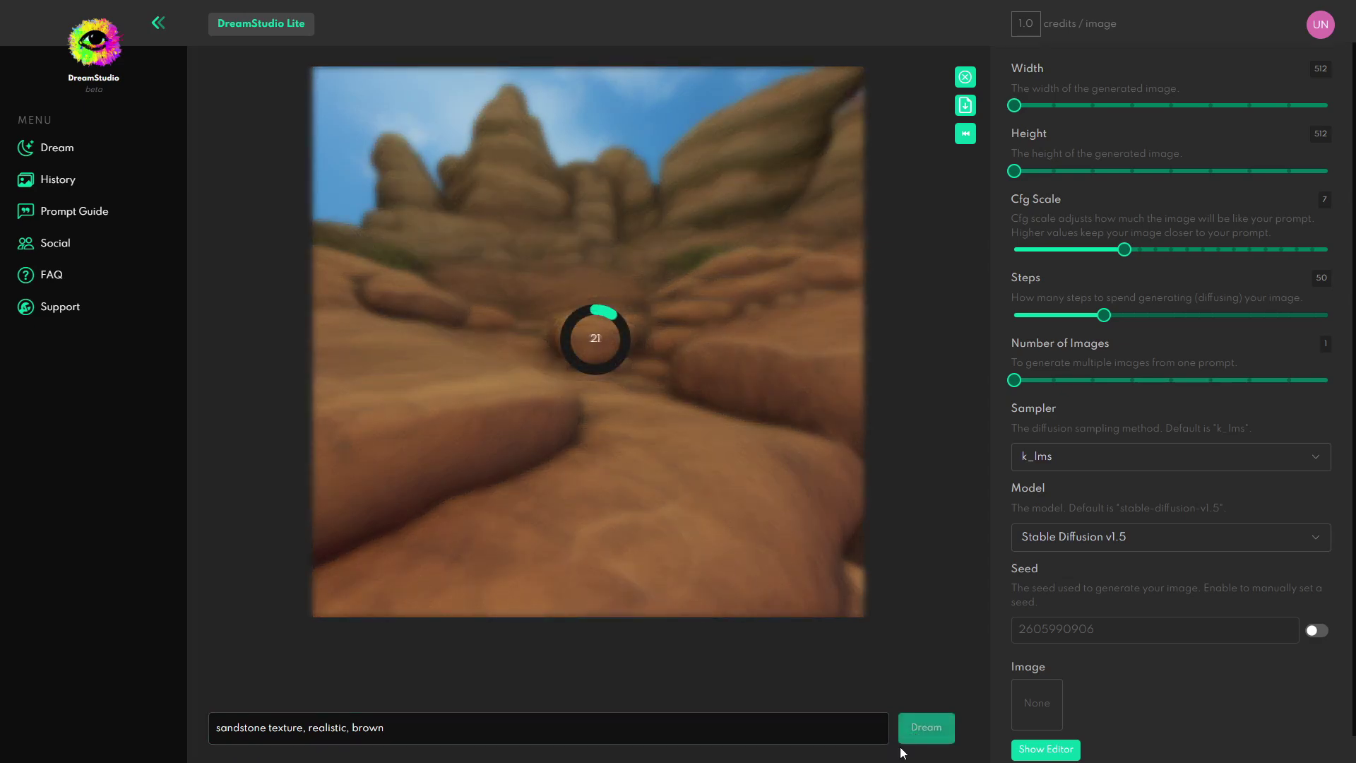
- Reword the prompt to "brown sandstone texture, realistic," and generate and download the image
{"action": "left_click_drag", "start_coordinate": [412, 734], "coordinate": [365, 731]}
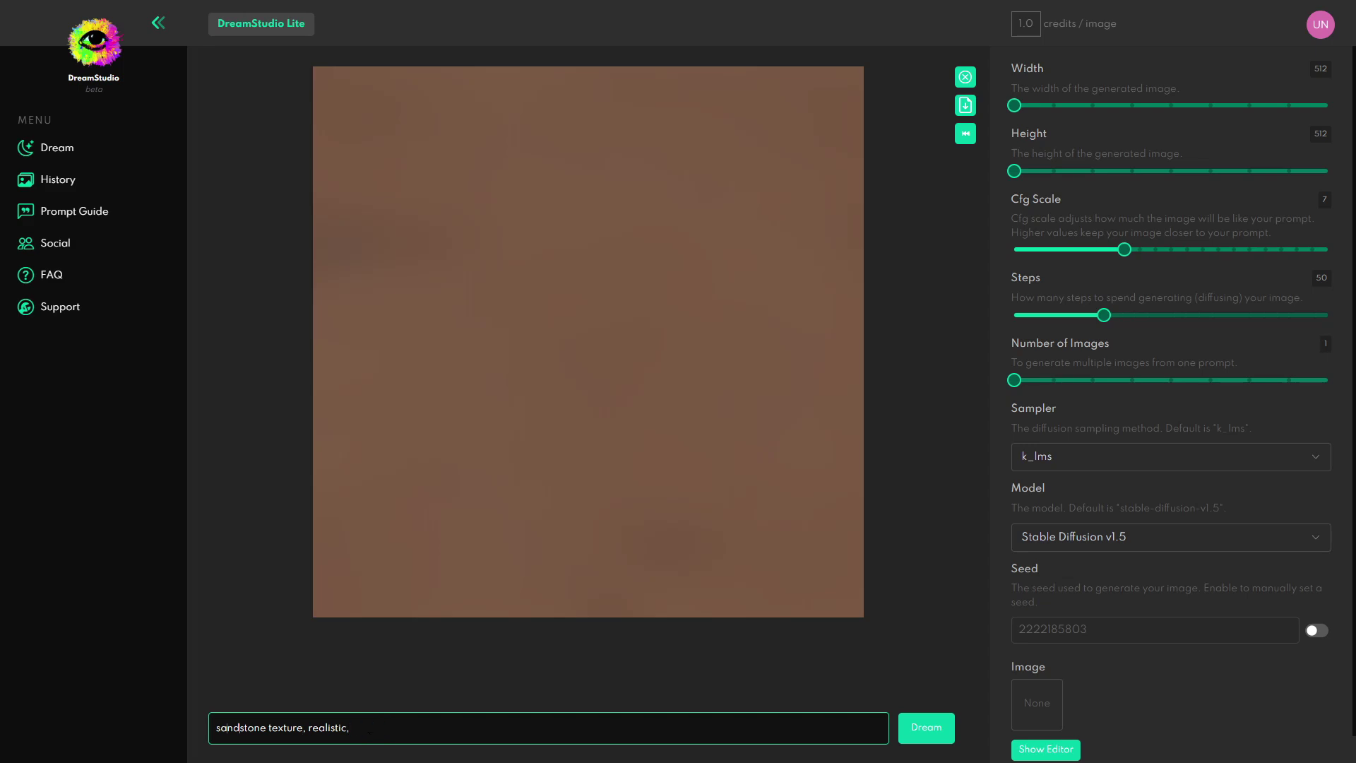
{"action": "type", "text": "brown"}
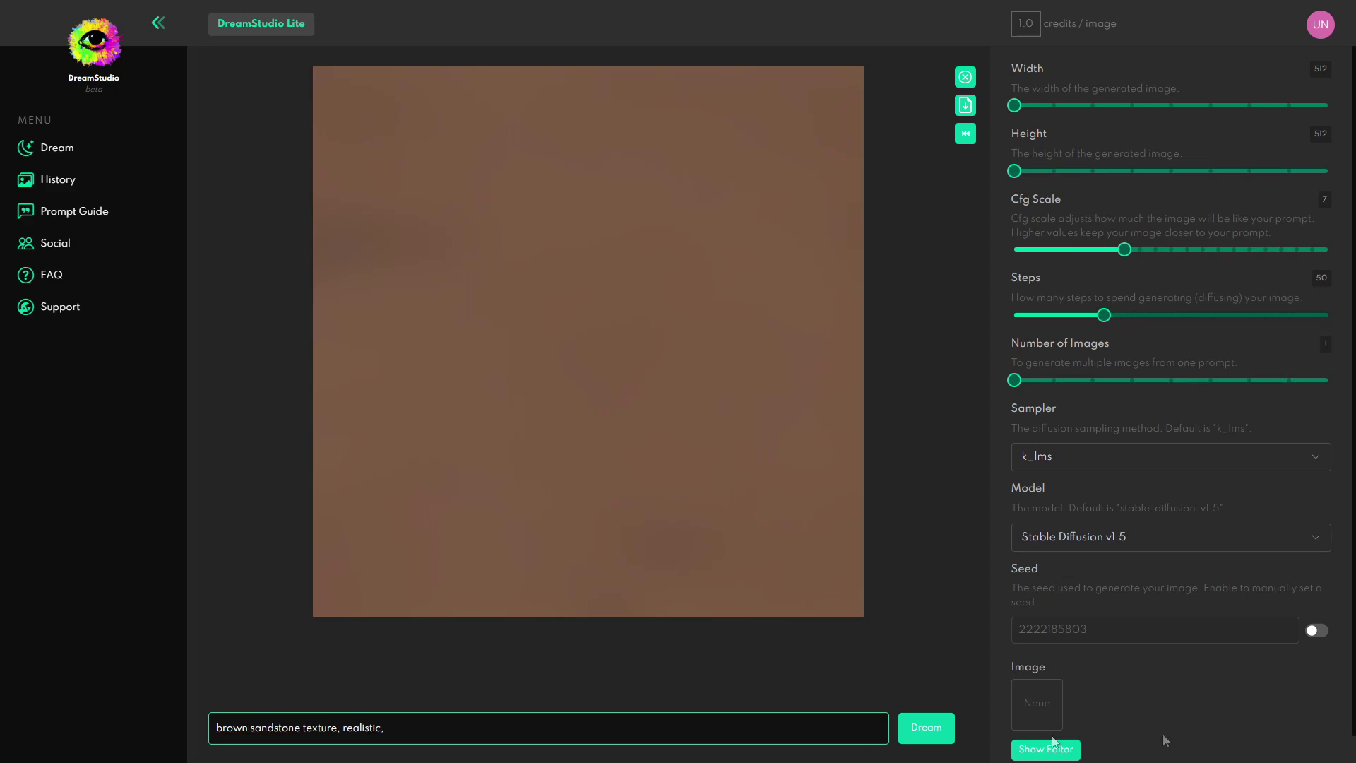
{"action": "left_click", "coordinate": [911, 719]}
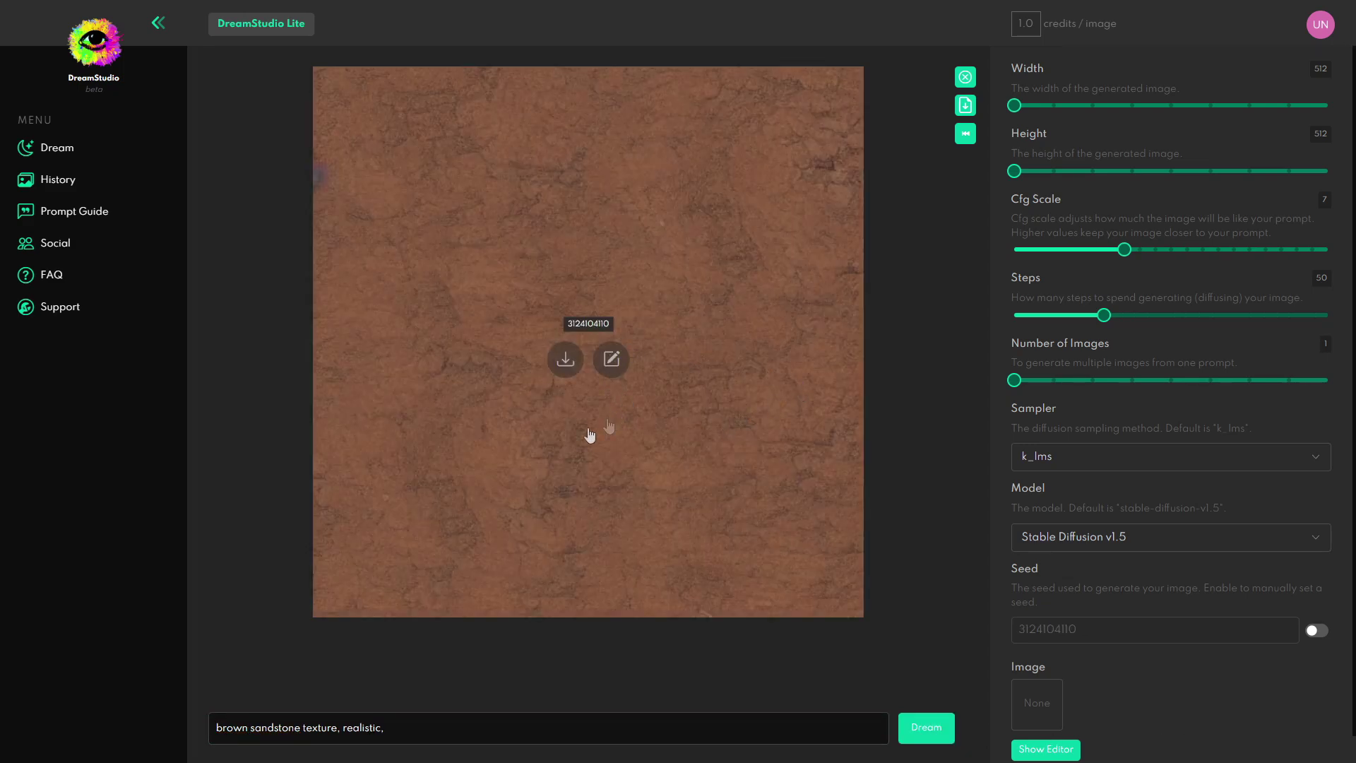
{"action": "left_click", "coordinate": [565, 362]}
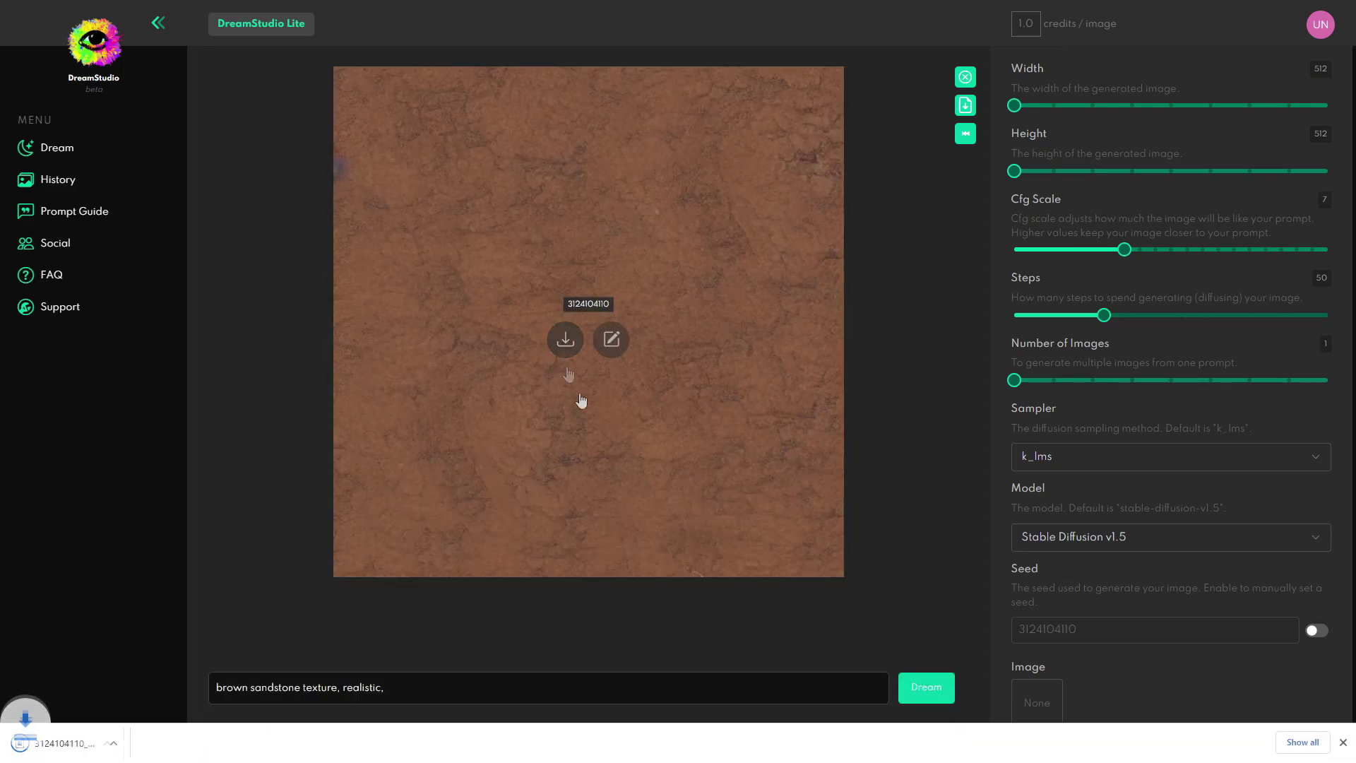
- Generate an image from the prompt "realistic, sandstone texture" with Cfg Scale 8 and download it
{"action": "left_click", "coordinate": [407, 686]}
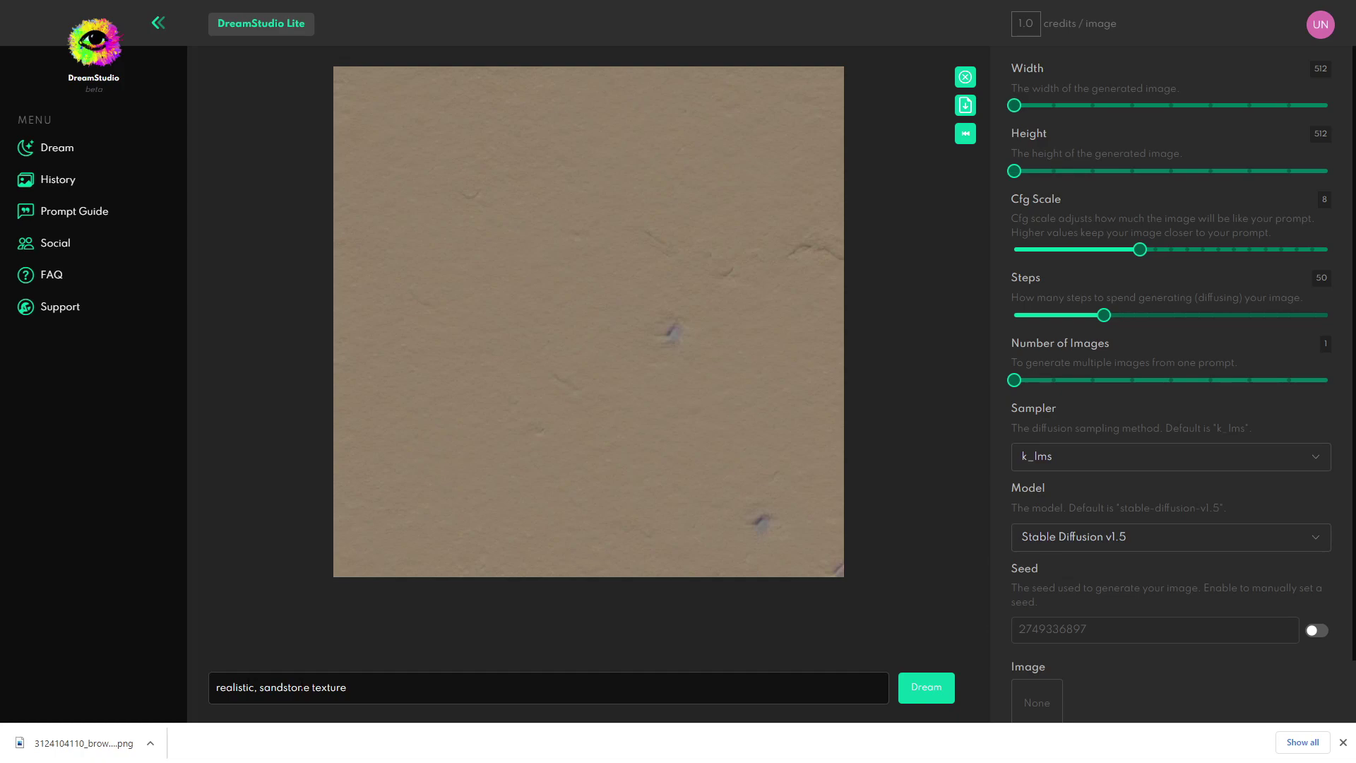
{"action": "mouse_move", "coordinate": [677, 300]}
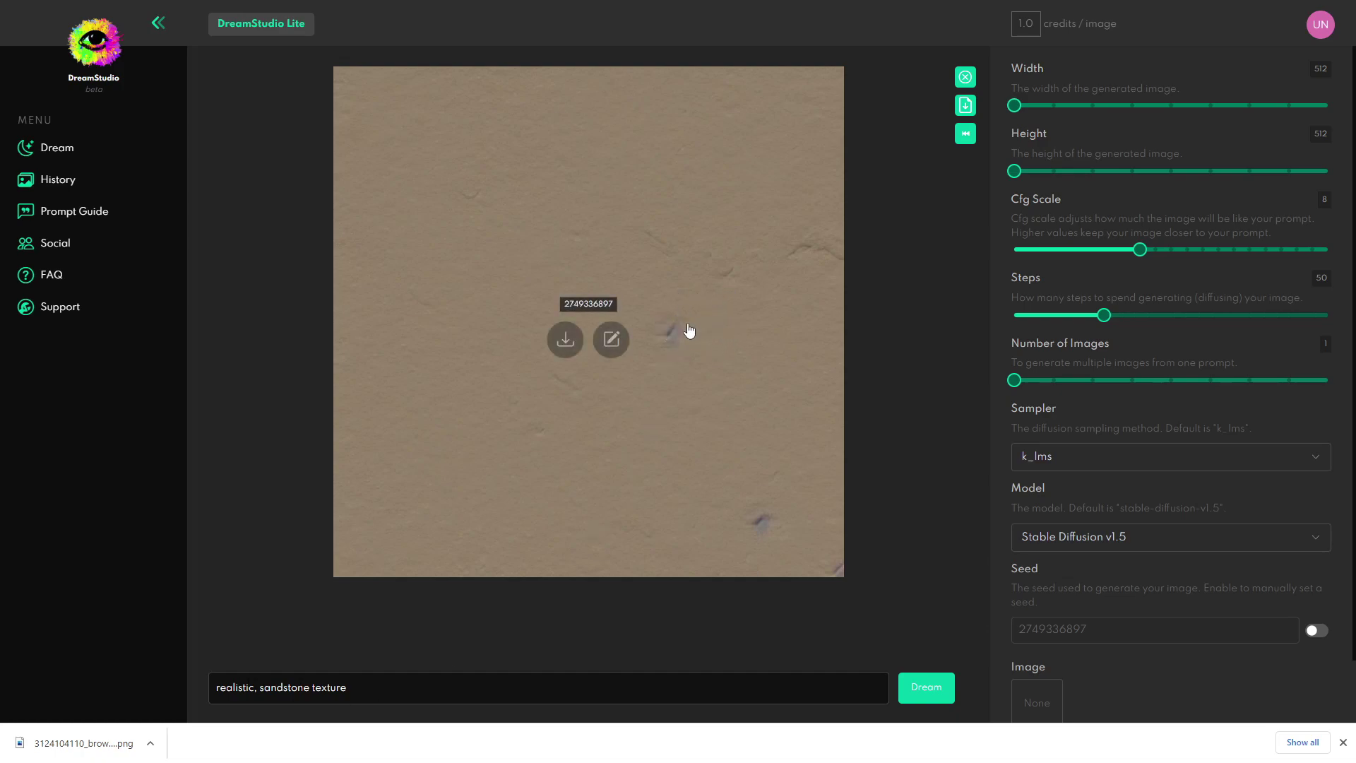
{"action": "left_click", "coordinate": [565, 341]}
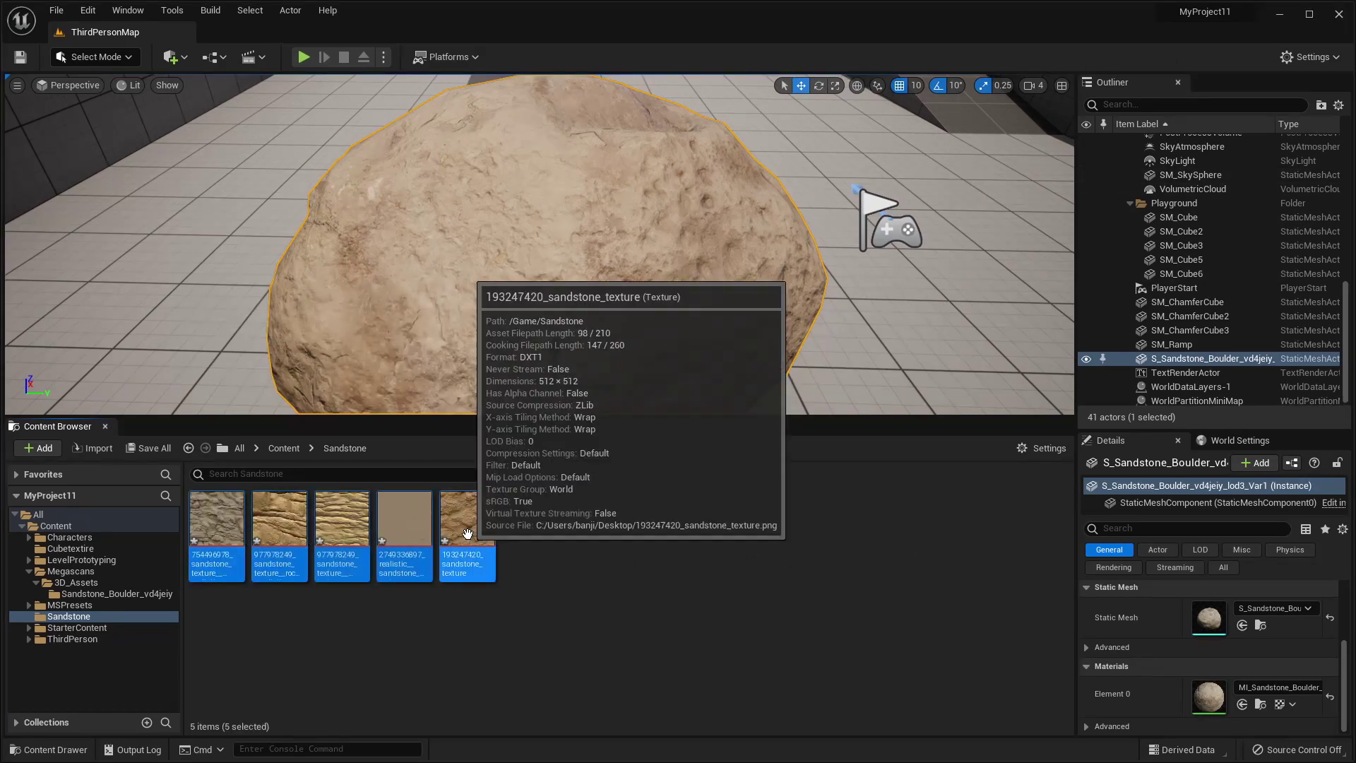
- Create a material from each of the five selected textures in the Sandstone content folder
{"action": "right_click", "coordinate": [468, 533]}
{"action": "left_click", "coordinate": [612, 97]}
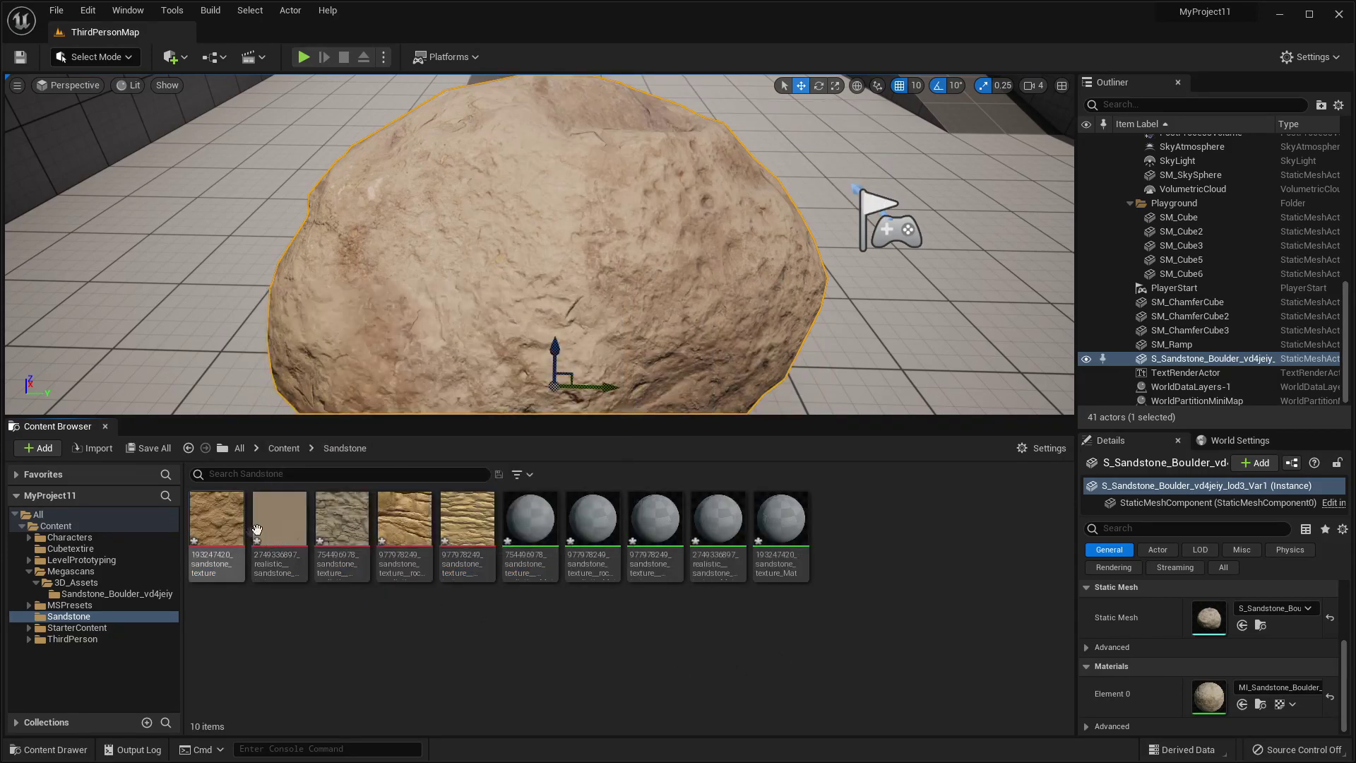
{"action": "right_click_drag", "start_coordinate": [504, 318], "coordinate": [492, 288]}
{"action": "key", "text": "s"}
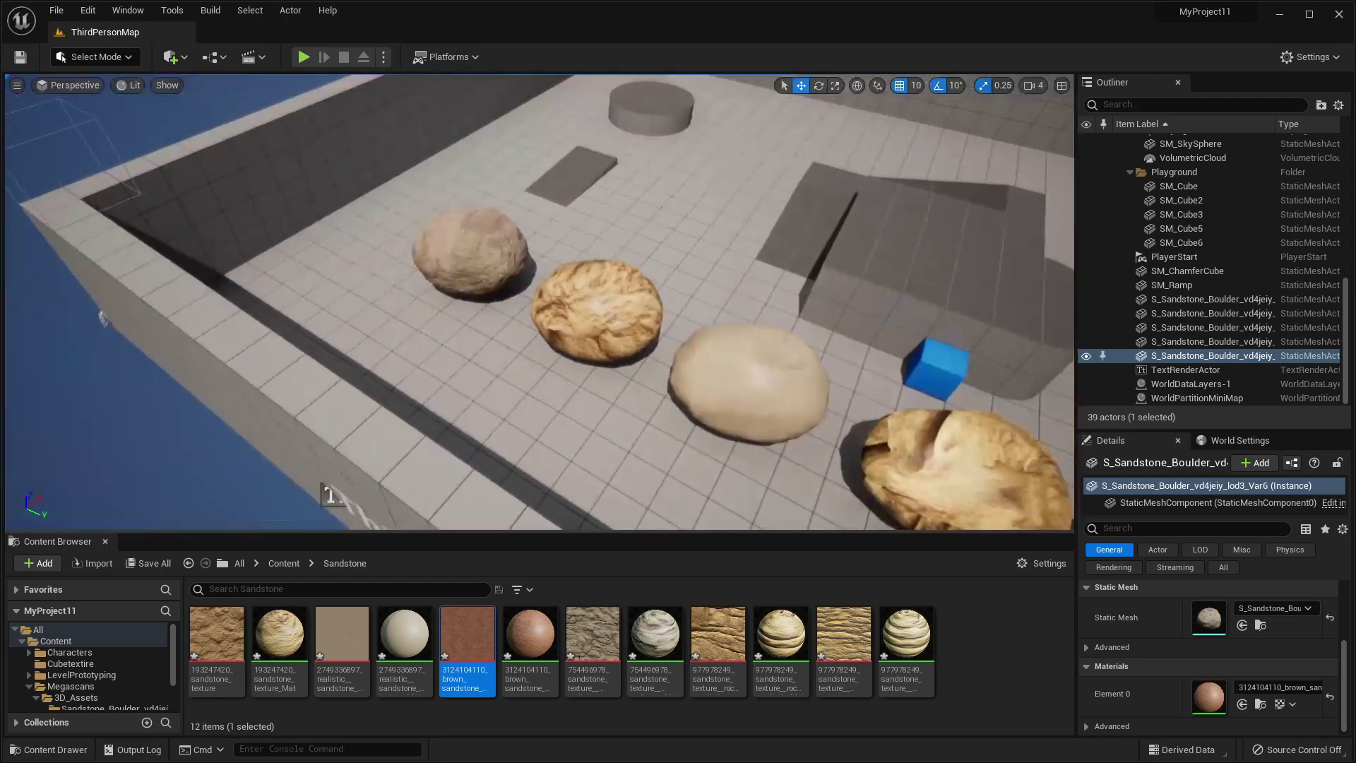
- Locate the second boulder's material in the Sandstone folder and inspect its 193247420 sandstone texture at full size
{"action": "key", "text": "w"}
{"action": "mouse_move", "coordinate": [452, 370]}
{"action": "right_mouse_down"}
{"action": "mouse_move", "coordinate": [452, 402]}
{"action": "mouse_move", "coordinate": [459, 374]}
{"action": "mouse_move", "coordinate": [438, 396]}
{"action": "mouse_move", "coordinate": [409, 382]}
{"action": "mouse_move", "coordinate": [453, 385]}
{"action": "right_mouse_up"}
{"action": "left_click", "coordinate": [454, 370]}
{"action": "key", "text": "s"}
{"action": "key", "text": "w"}
{"action": "key", "text": "s"}
{"action": "key", "text": "w"}
{"action": "mouse_move", "coordinate": [551, 308]}
{"action": "right_mouse_down"}
{"action": "mouse_move", "coordinate": [533, 293]}
{"action": "mouse_move", "coordinate": [565, 310]}
{"action": "mouse_move", "coordinate": [540, 300]}
{"action": "mouse_move", "coordinate": [550, 308]}
{"action": "right_mouse_up"}
{"action": "key", "text": "s"}
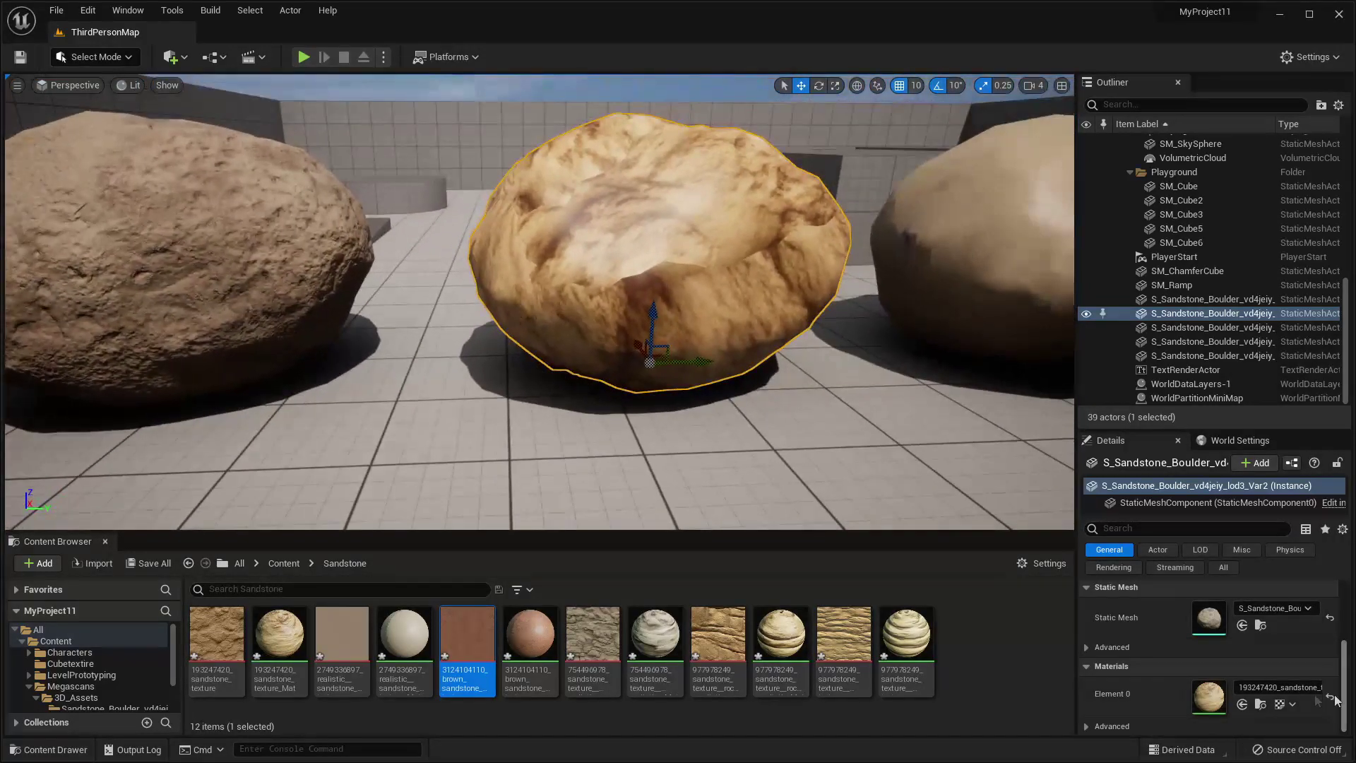
{"action": "left_click", "coordinate": [1260, 705]}
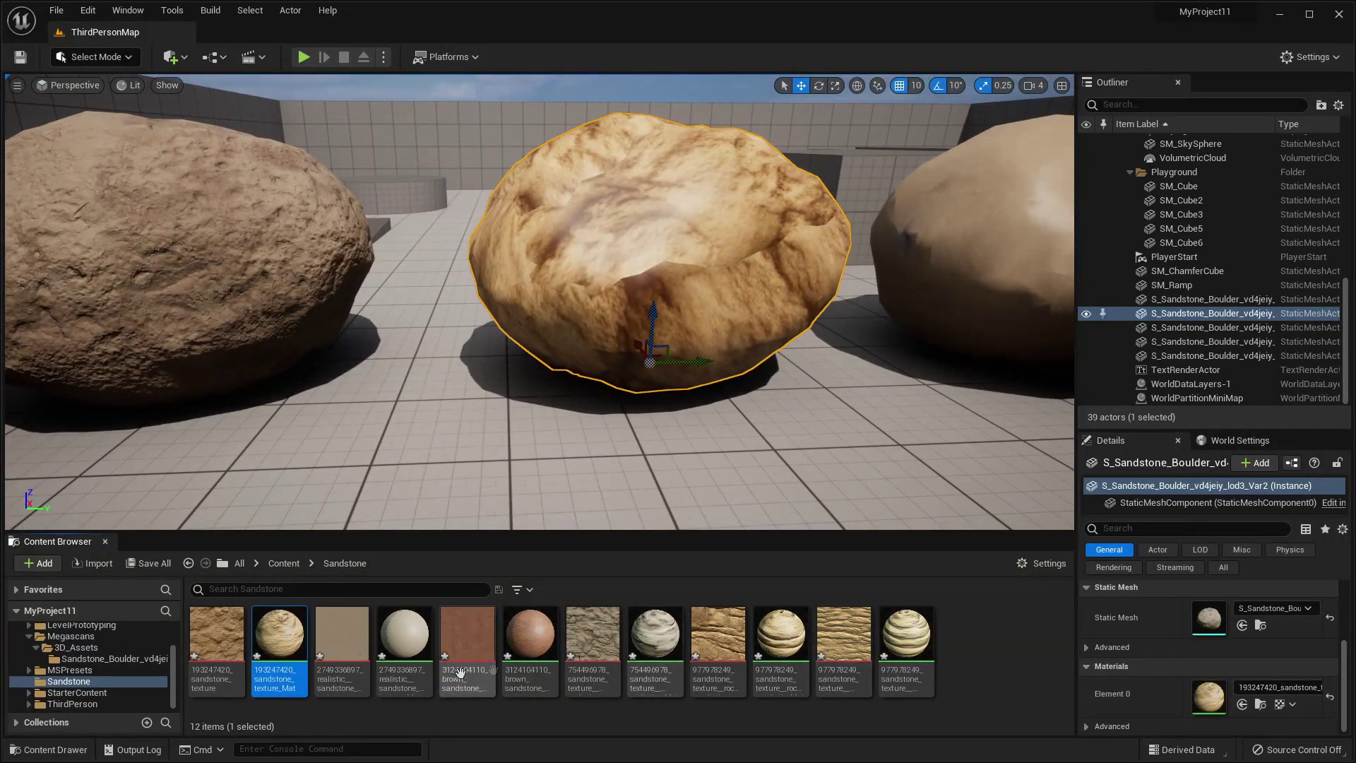
{"action": "double_click", "coordinate": [216, 636]}
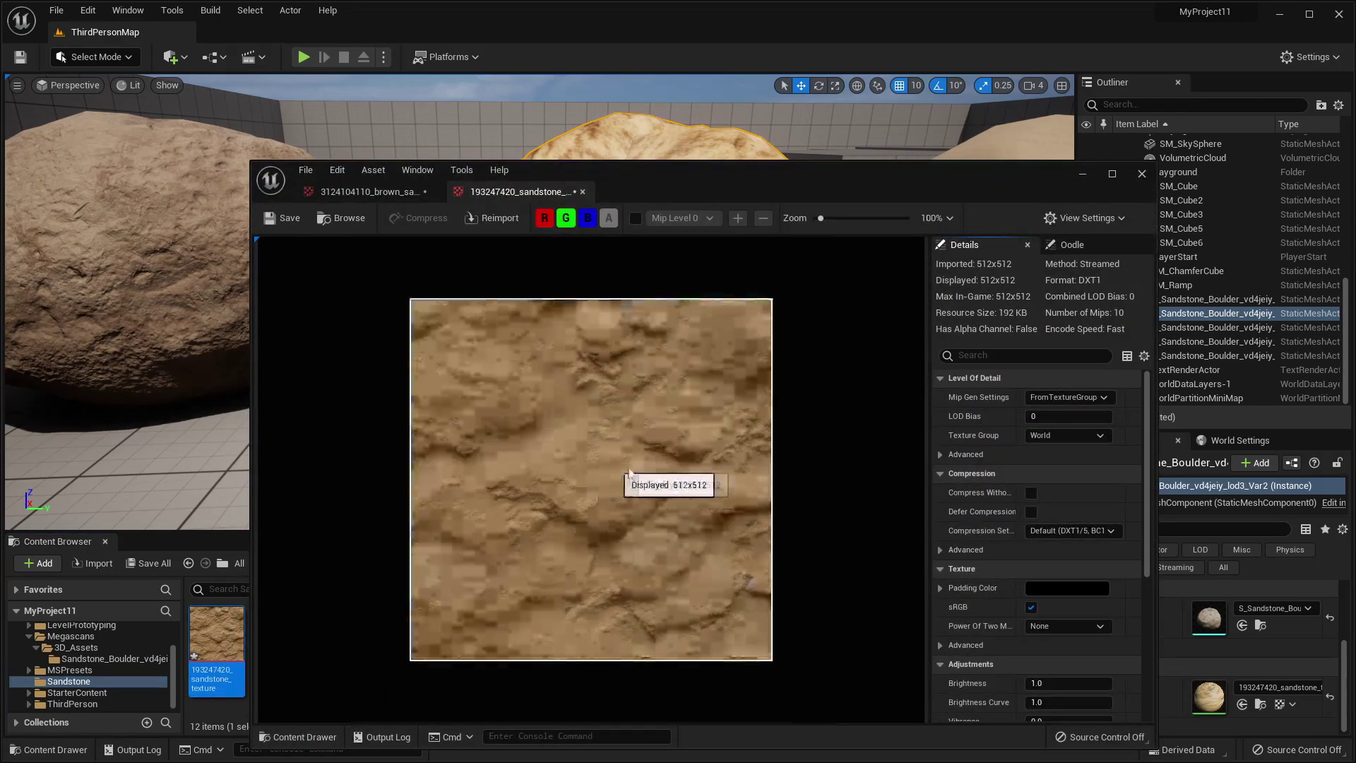
{"action": "left_click", "coordinate": [1085, 174]}
- Examine the boulders' surfaces up close, comparing the original sandstone material with the AI-generated ones
{"action": "right_click_drag", "start_coordinate": [576, 176], "coordinate": [568, 268]}
{"action": "key", "text": "w"}
{"action": "key", "text": "s"}
{"action": "right_click_drag", "start_coordinate": [426, 170], "coordinate": [459, 180]}
{"action": "key", "text": "d"}
{"action": "key", "text": "w"}
{"action": "left_click", "coordinate": [427, 149]}
{"action": "key", "text": "w"}
{"action": "right_click_drag", "start_coordinate": [595, 302], "coordinate": [645, 322]}
{"action": "key", "text": "s"}
{"action": "key", "text": "w"}
{"action": "key", "text": "w"}
{"action": "key", "text": "d"}
{"action": "left_click", "coordinate": [599, 311]}
{"action": "key", "text": "w"}
{"action": "key", "text": "s"}
{"action": "key", "text": "s"}
{"action": "key", "text": "a"}
{"action": "key", "text": "s"}
{"action": "key", "text": "d"}
{"action": "key", "text": "s"}
- Play the level in the viewport, run the character past the boulders to compare their materials, and stop playing
{"action": "left_click", "coordinate": [303, 57]}
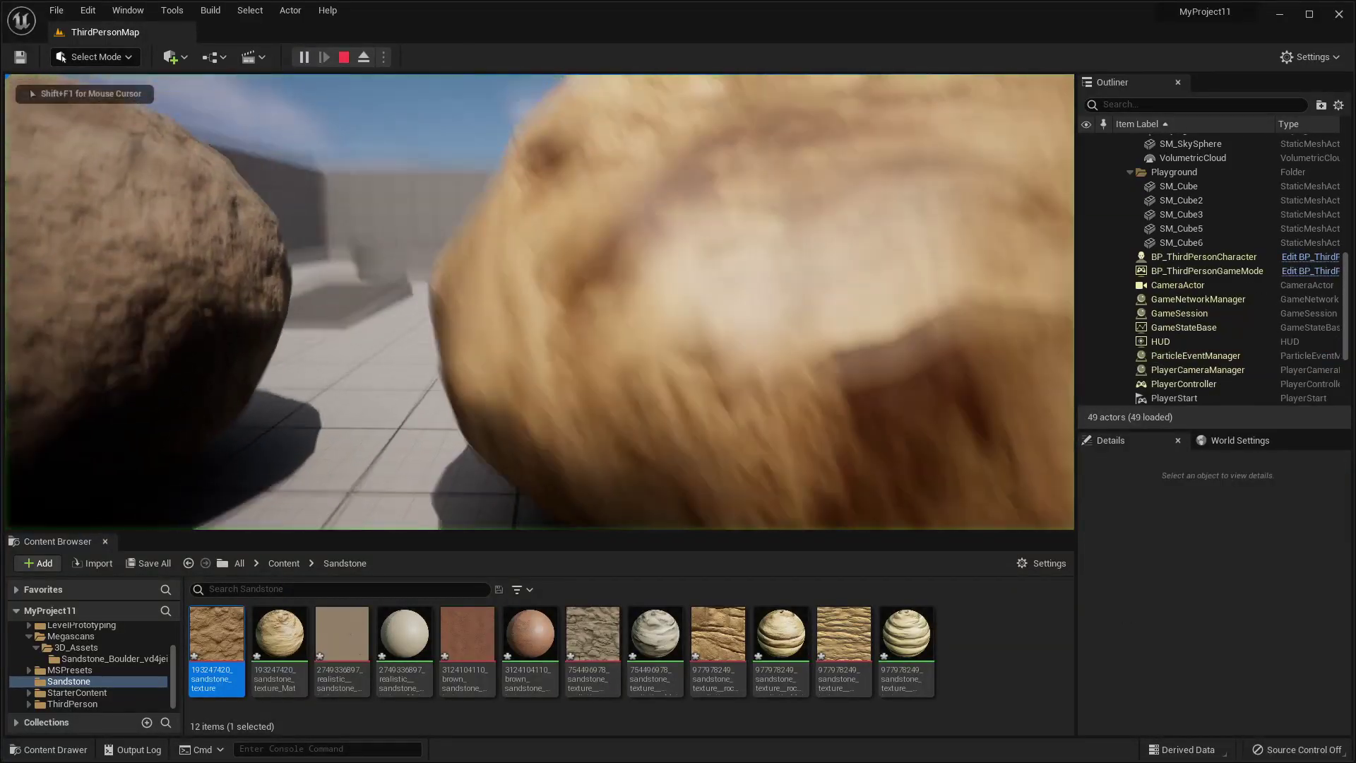
{"action": "key", "text": "a"}
{"action": "key", "text": "s"}
{"action": "key", "text": "d"}
{"action": "key", "text": "a"}
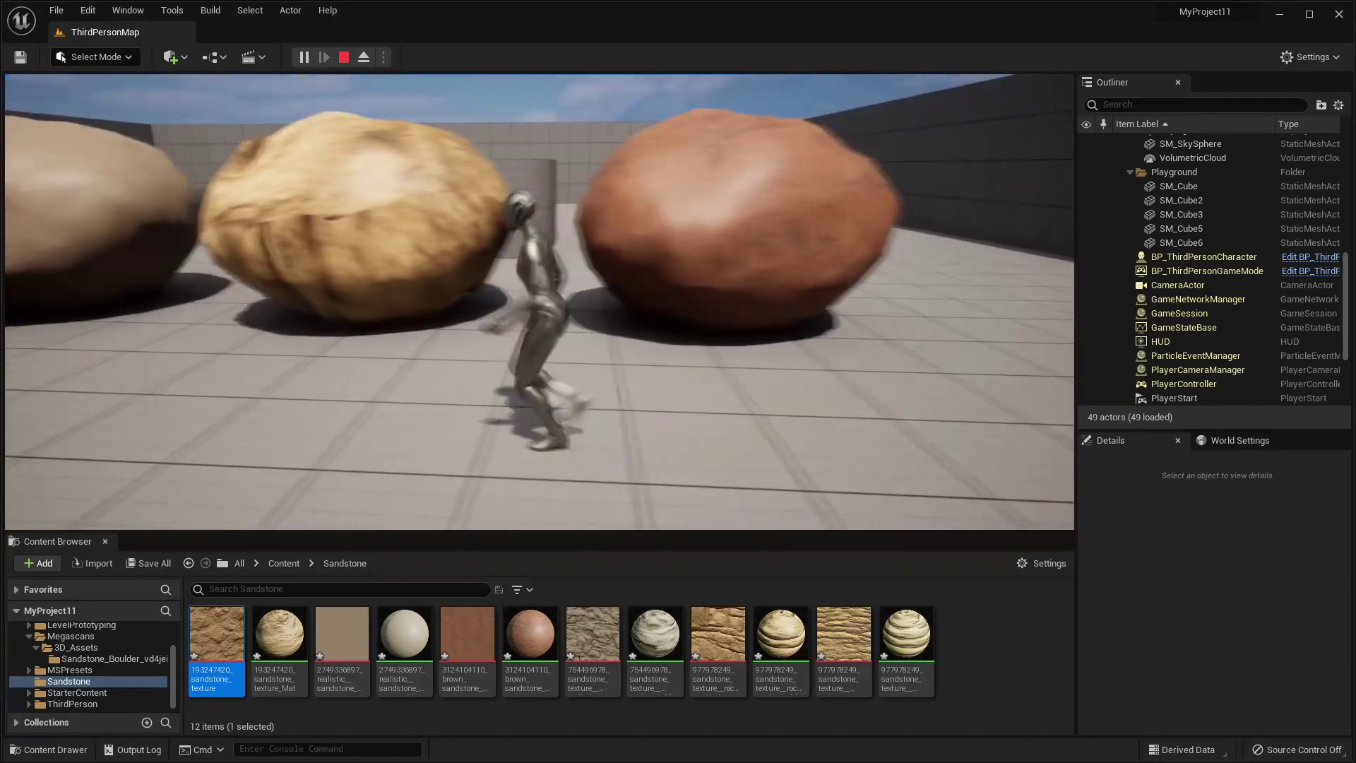
{"action": "key", "text": "w"}
{"action": "key", "text": "d"}
{"action": "key", "text": "s"}
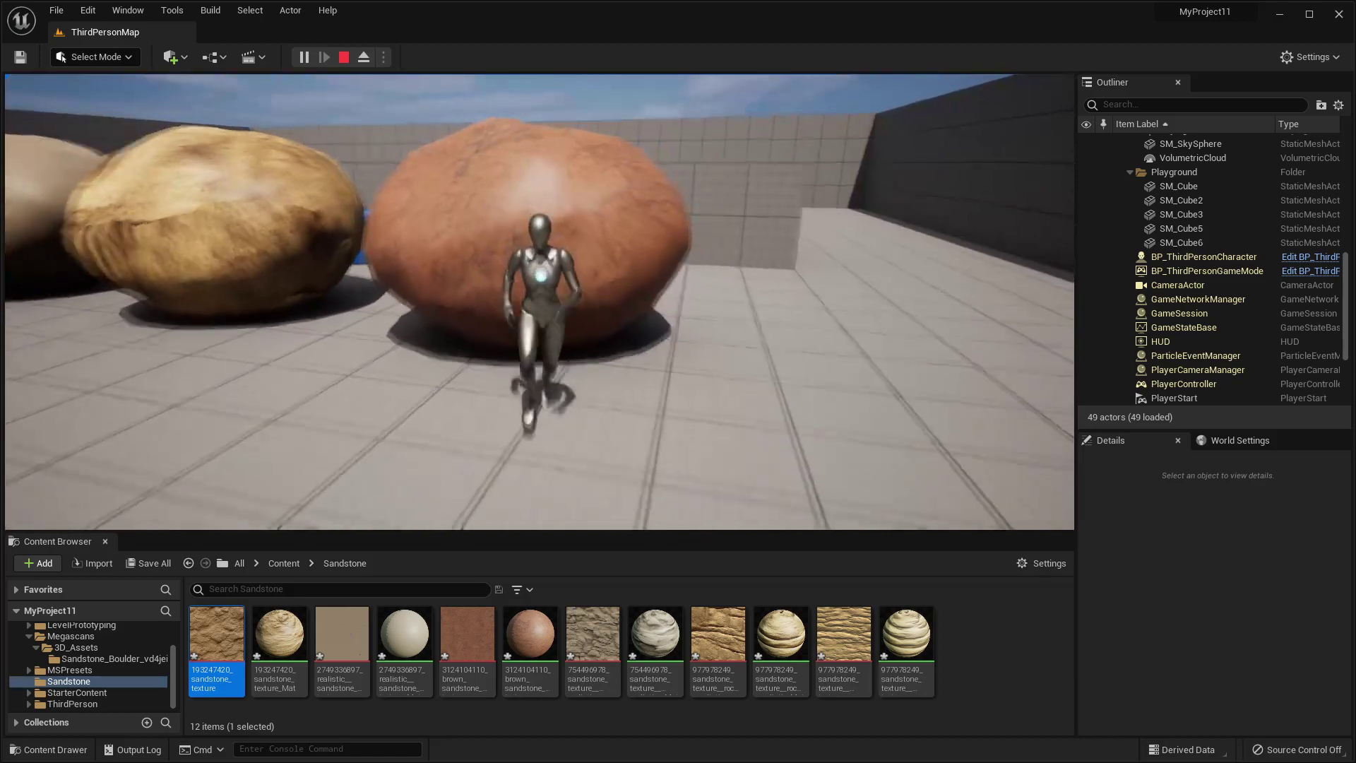
{"action": "key", "text": "a"}
{"action": "key", "text": "w"}
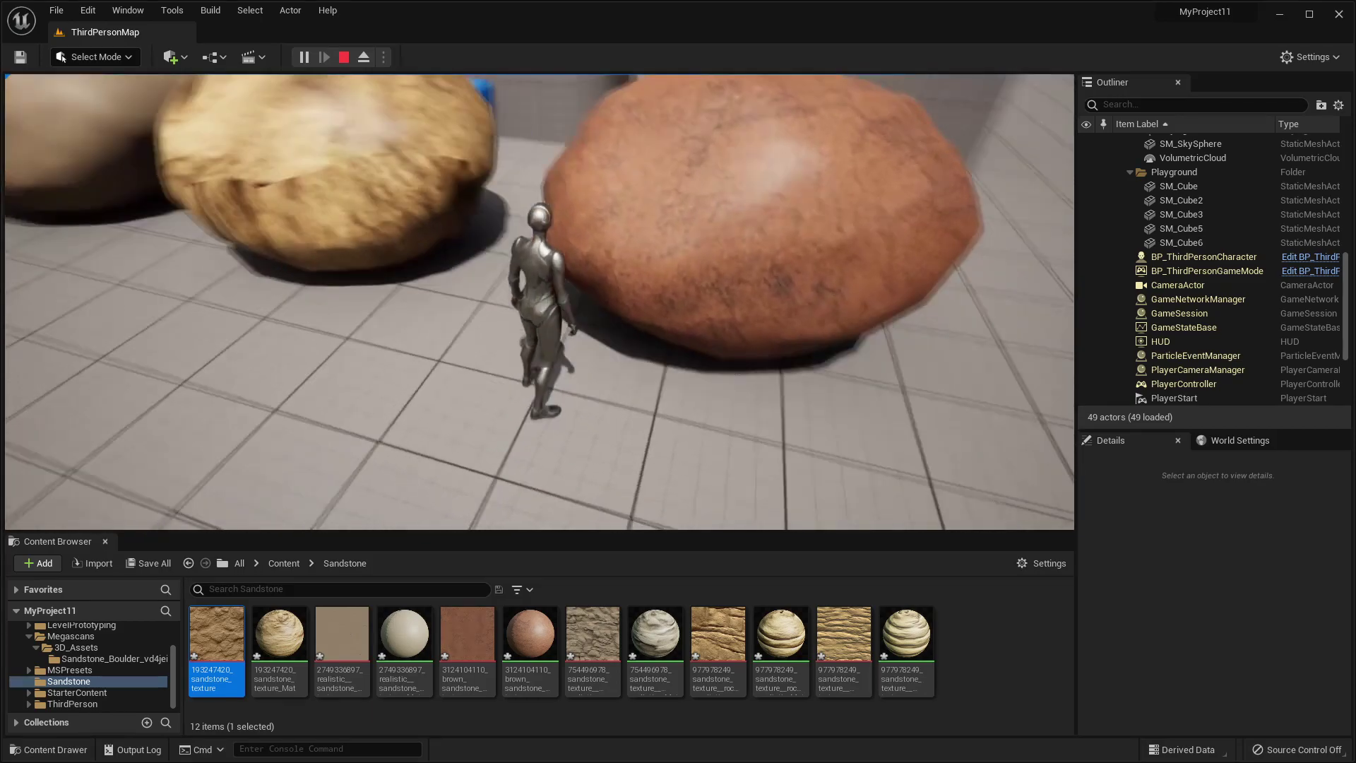
{"action": "key", "text": "Escape"}
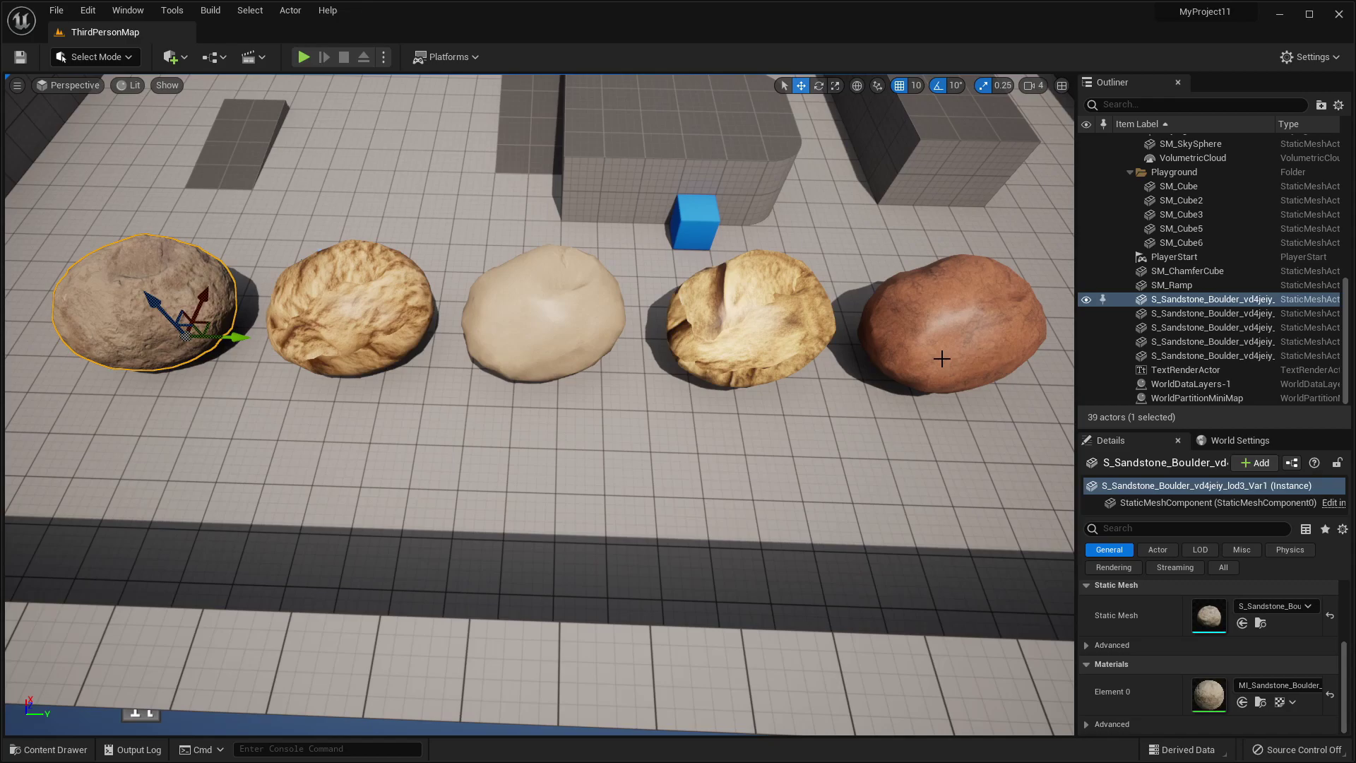
{"action": "key", "text": "f"}
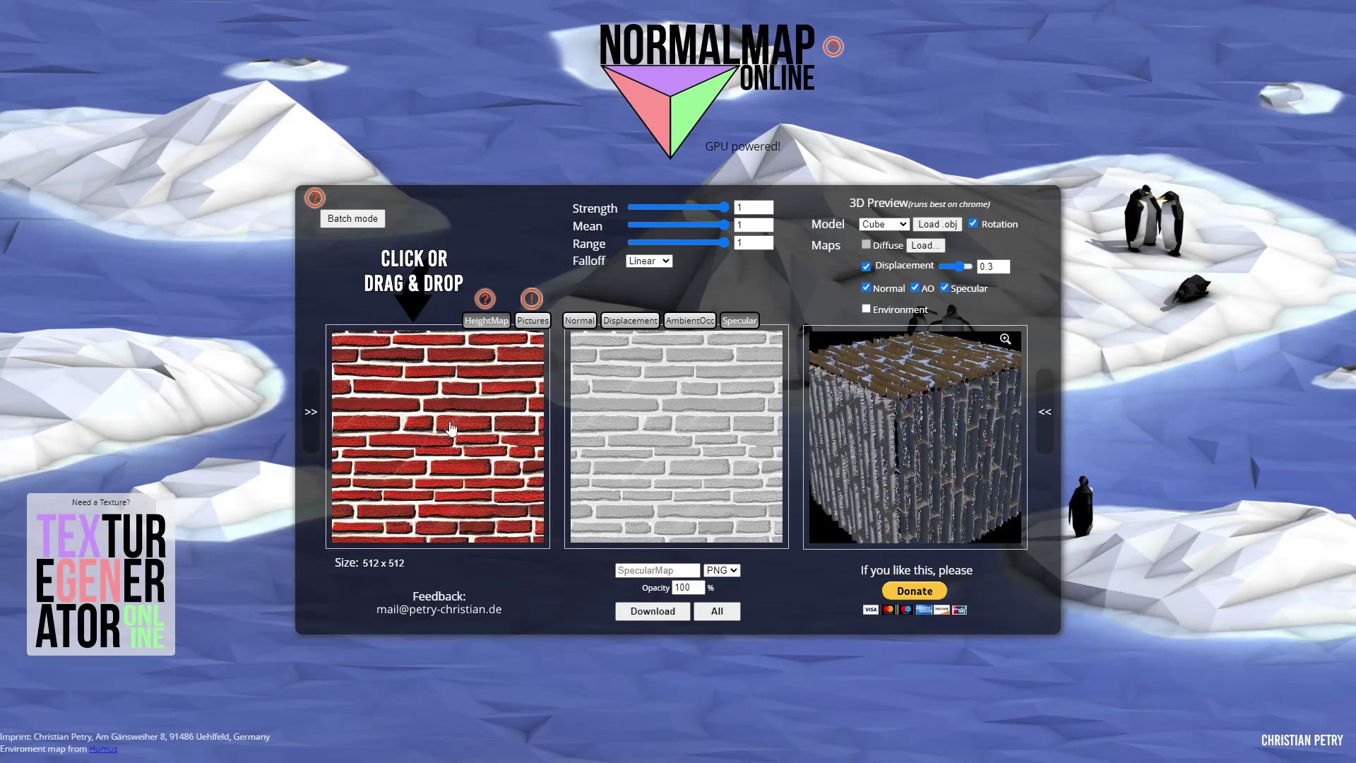
- In NormalMap Online, load the brown sandstone texture and download its normal map as a PNG
{"action": "left_click", "coordinate": [452, 422]}
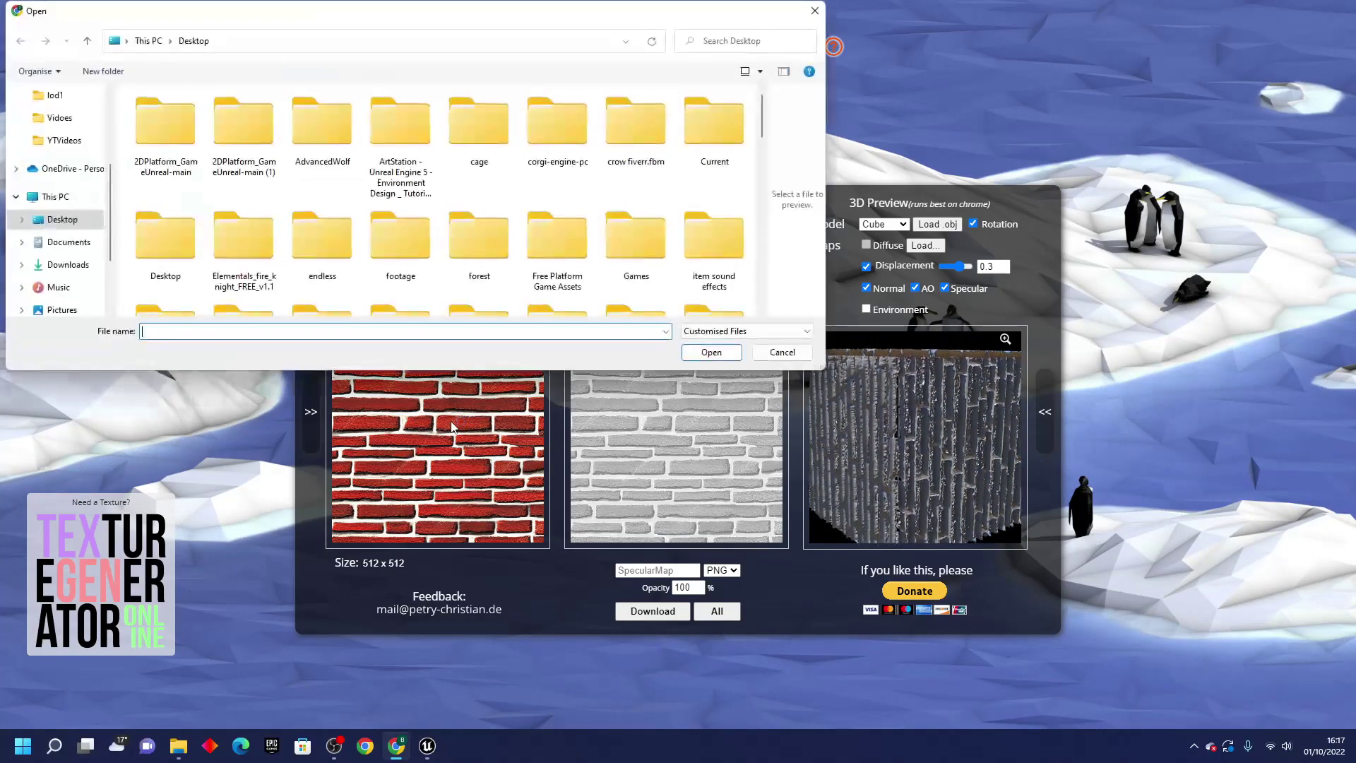
{"action": "scroll", "coordinate": [546, 240], "scroll_direction": "down", "scroll_amount": 10}
{"action": "double_click", "coordinate": [548, 174]}
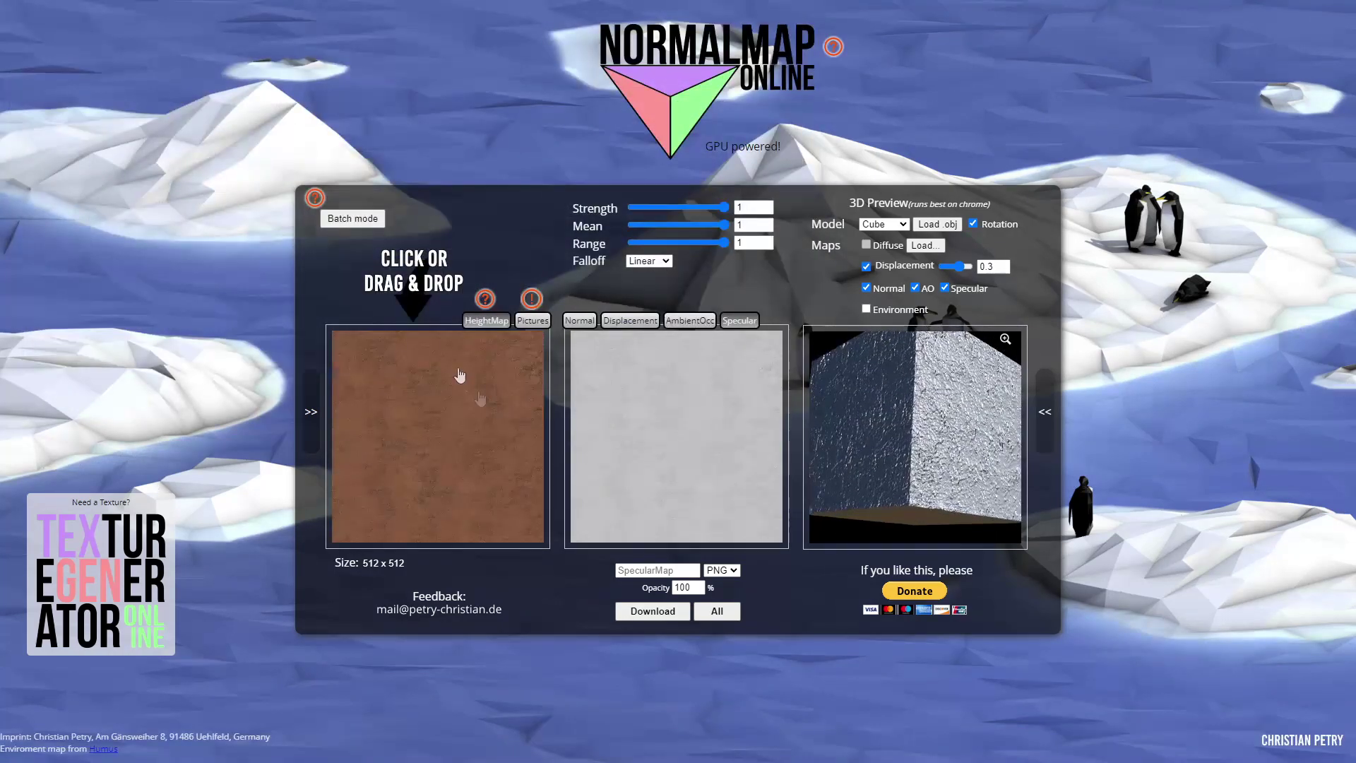
{"action": "left_click", "coordinate": [579, 322]}
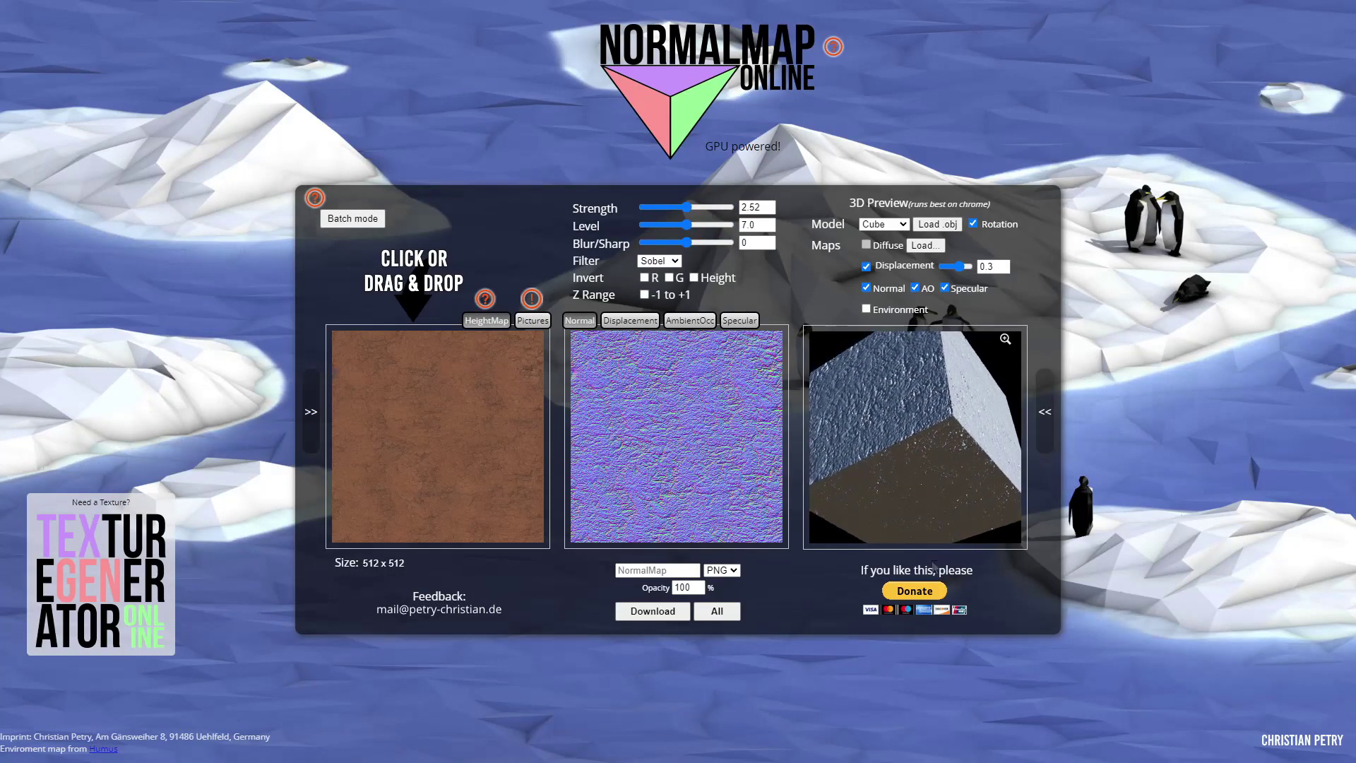
{"action": "left_click", "coordinate": [639, 616]}
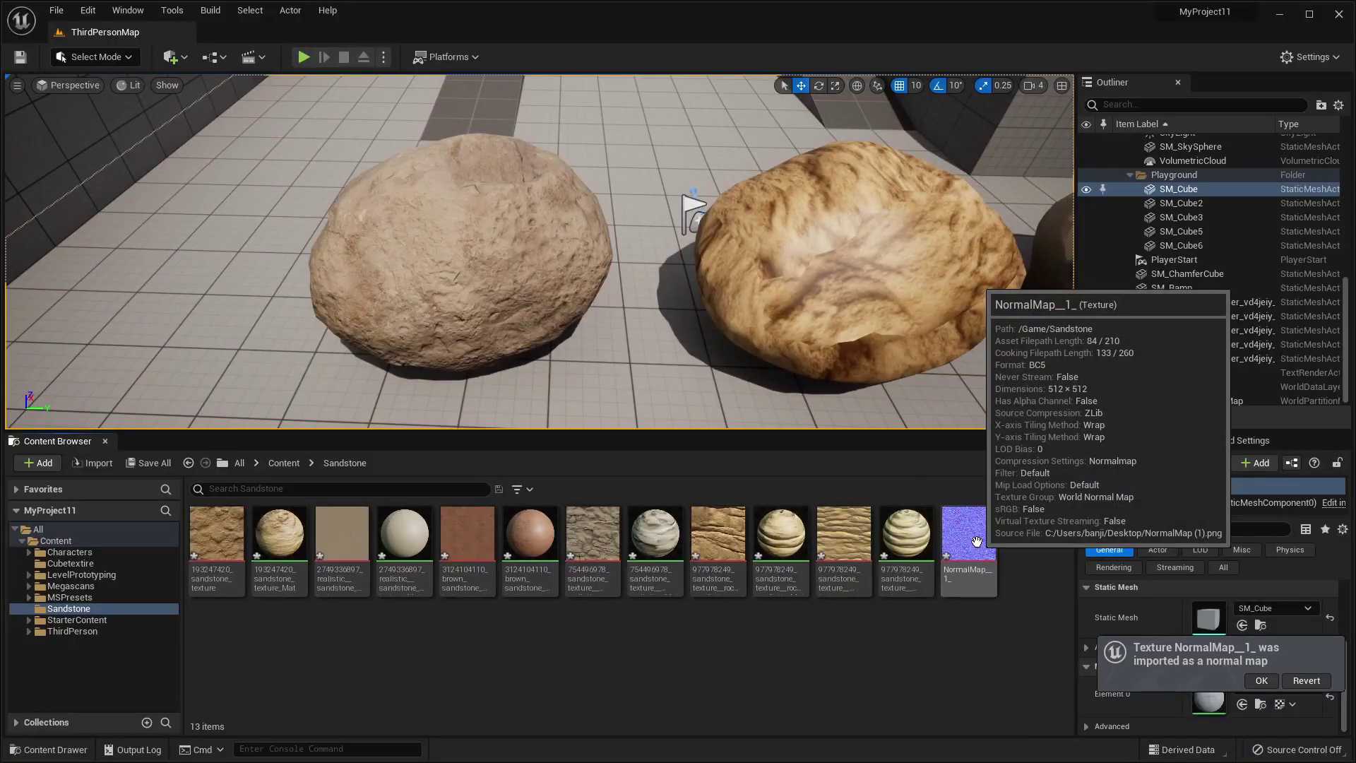
- In Unreal Engine, open the brown sandstone material and add the NormalMap__1_ texture as a sample node below the colour texture
{"action": "left_click", "coordinate": [975, 542]}
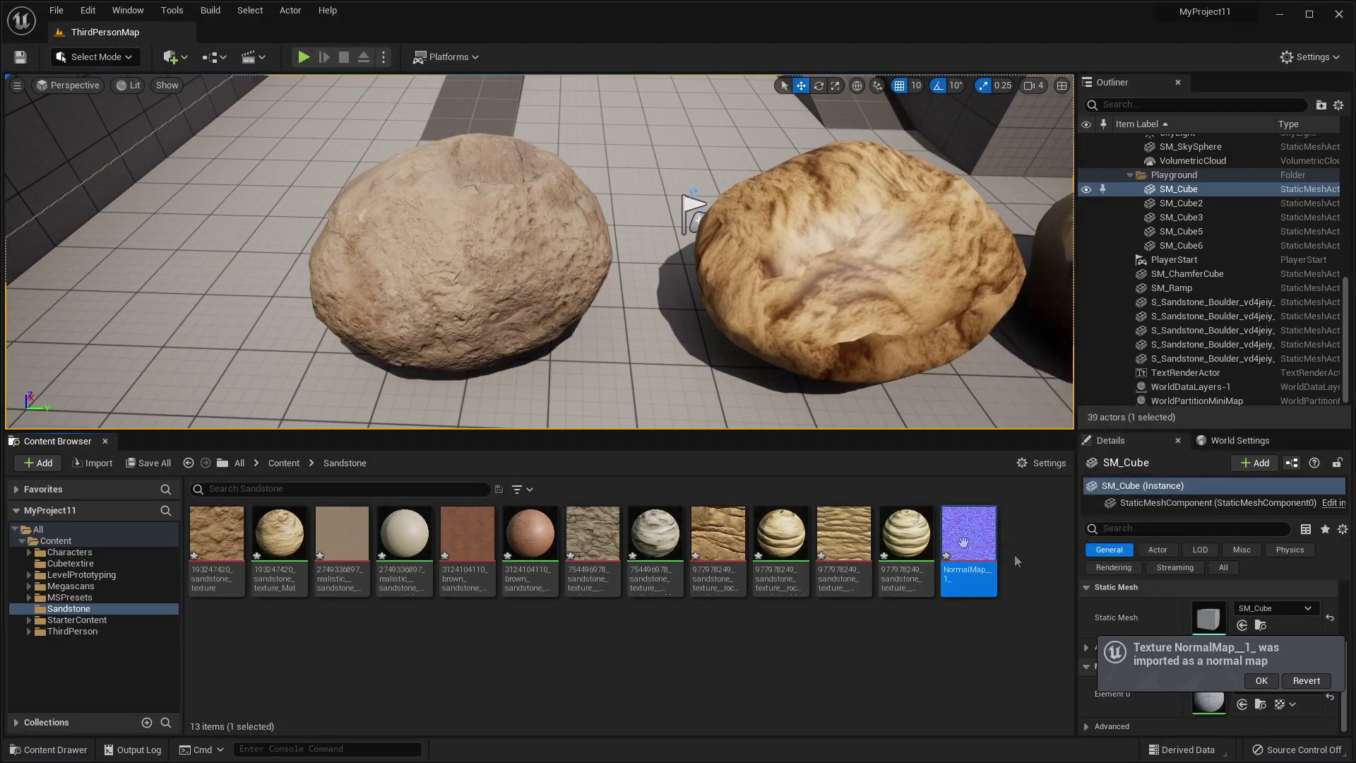
{"action": "mouse_move", "coordinate": [781, 306]}
{"action": "right_mouse_down"}
{"action": "mouse_move", "coordinate": [833, 283]}
{"action": "mouse_move", "coordinate": [840, 262]}
{"action": "mouse_move", "coordinate": [781, 306]}
{"action": "right_mouse_up"}
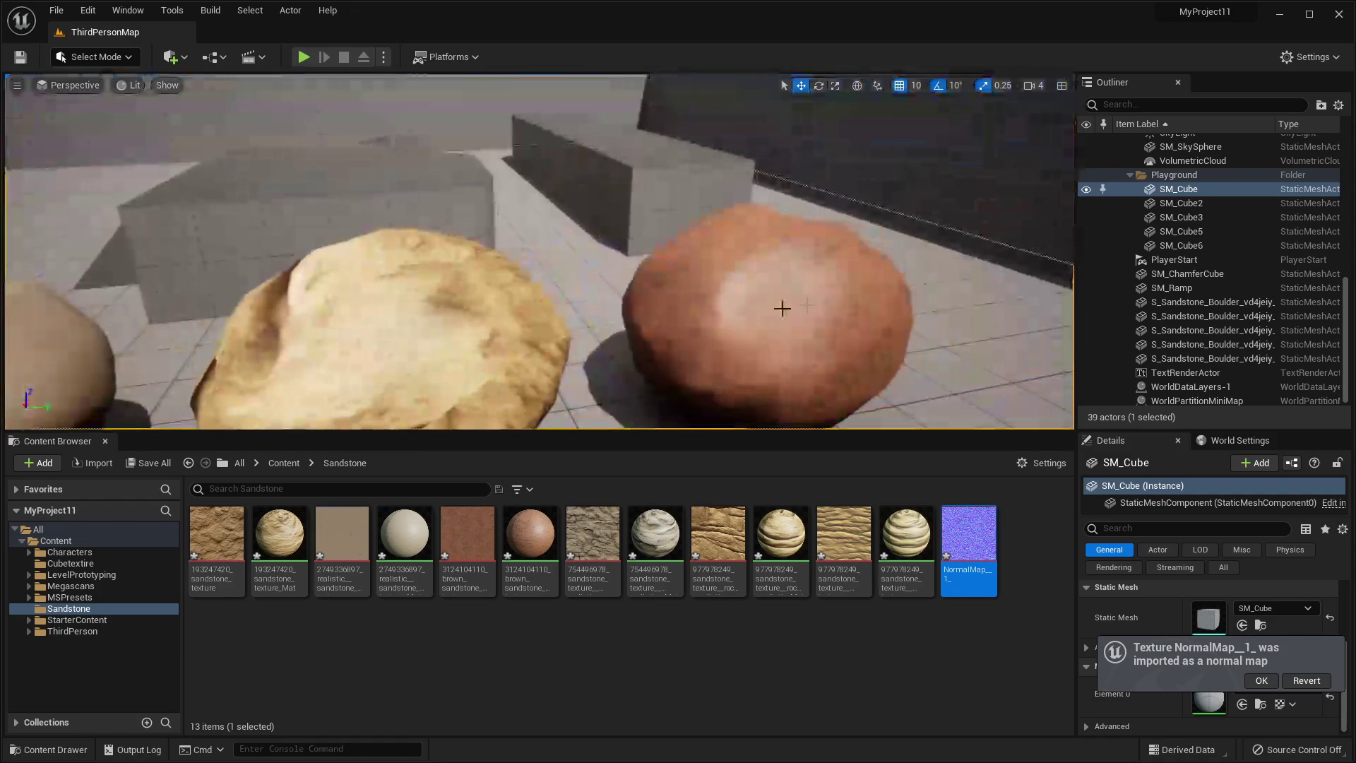
{"action": "left_click", "coordinate": [538, 556]}
{"action": "double_click", "coordinate": [538, 555]}
{"action": "left_click_drag", "start_coordinate": [887, 152], "coordinate": [648, 63]}
{"action": "left_click_drag", "start_coordinate": [971, 541], "coordinate": [312, 424]}
{"action": "right_click_drag", "start_coordinate": [346, 398], "coordinate": [551, 371]}
{"action": "left_click_drag", "start_coordinate": [555, 406], "coordinate": [413, 394]}
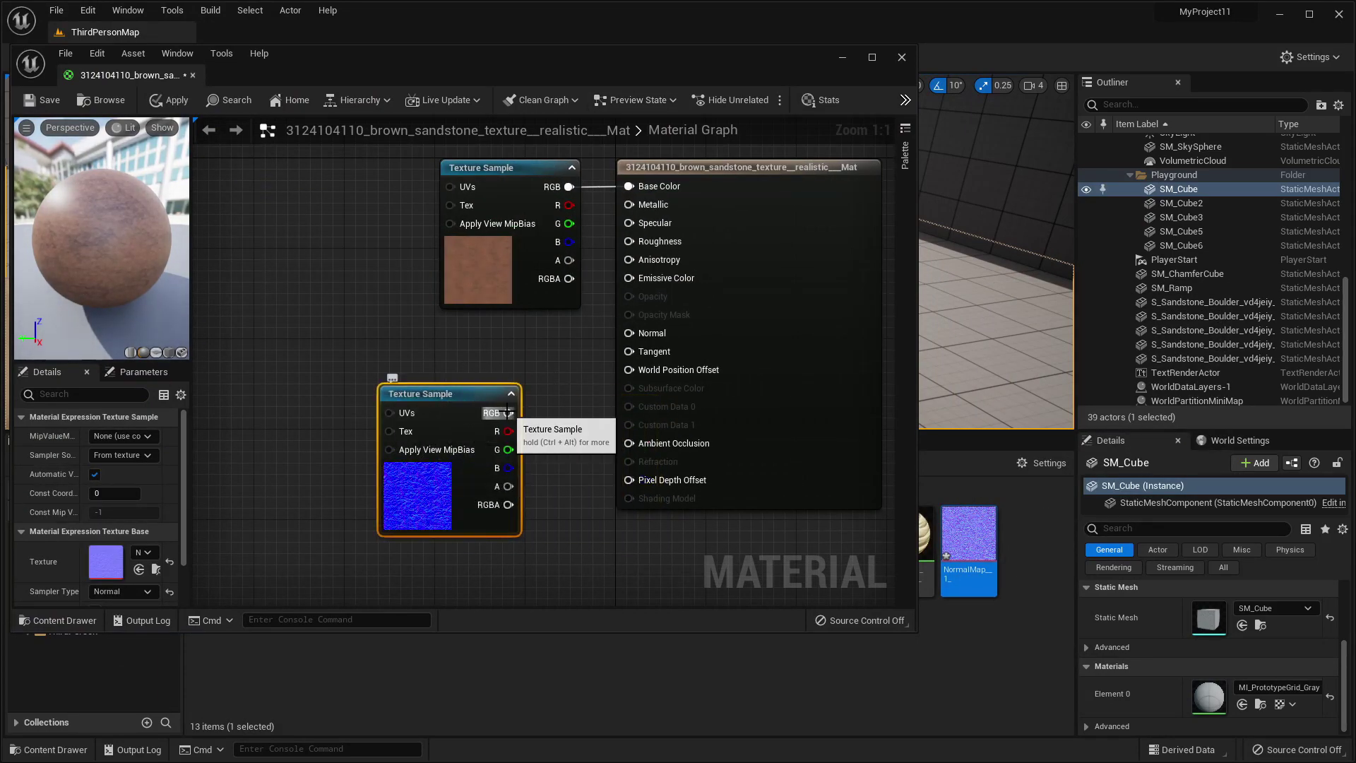
- Connect the normal map sample's RGB output to the material's Normal input and apply the change
{"action": "left_click_drag", "start_coordinate": [509, 412], "coordinate": [651, 333]}
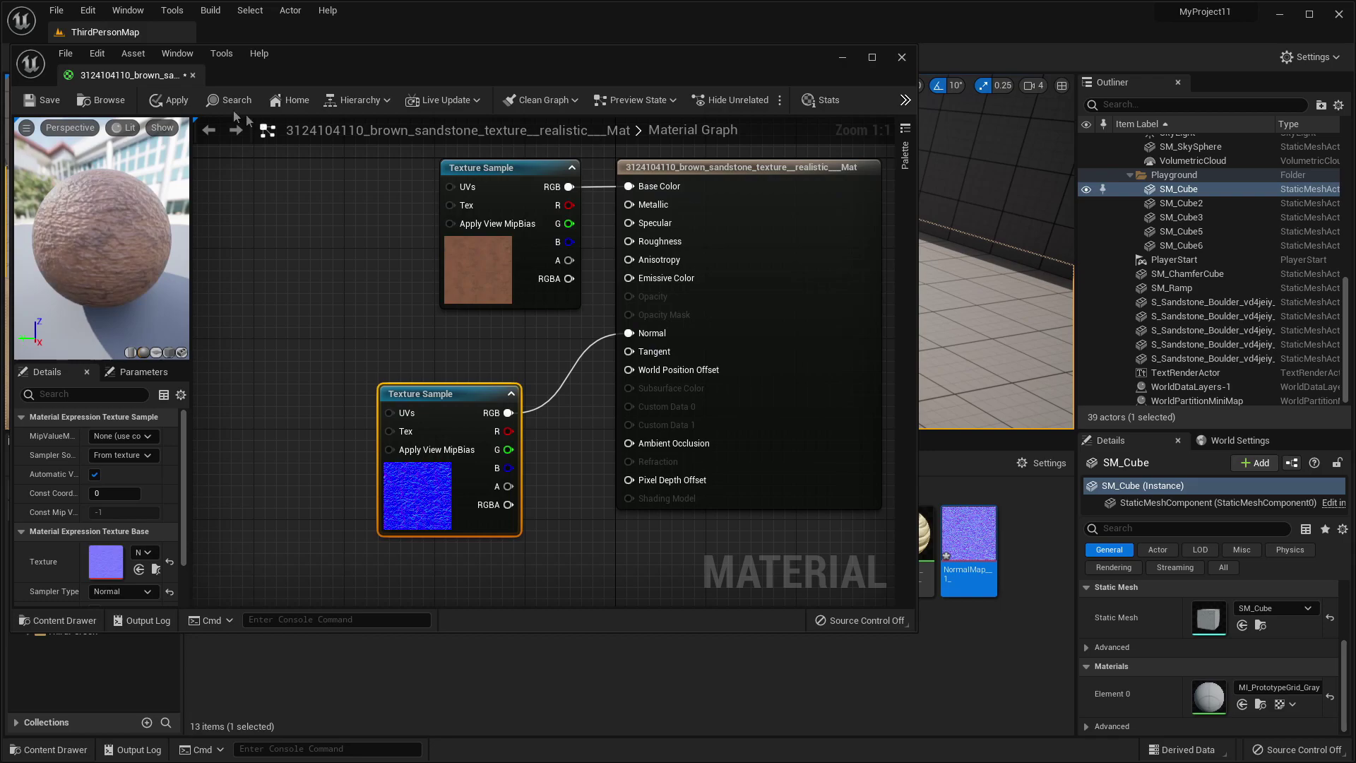
{"action": "left_click", "coordinate": [177, 100]}
{"action": "mouse_move", "coordinate": [92, 227]}
{"action": "left_mouse_down"}
{"action": "mouse_move", "coordinate": [72, 243]}
{"action": "mouse_move", "coordinate": [83, 244]}
{"action": "left_mouse_up"}
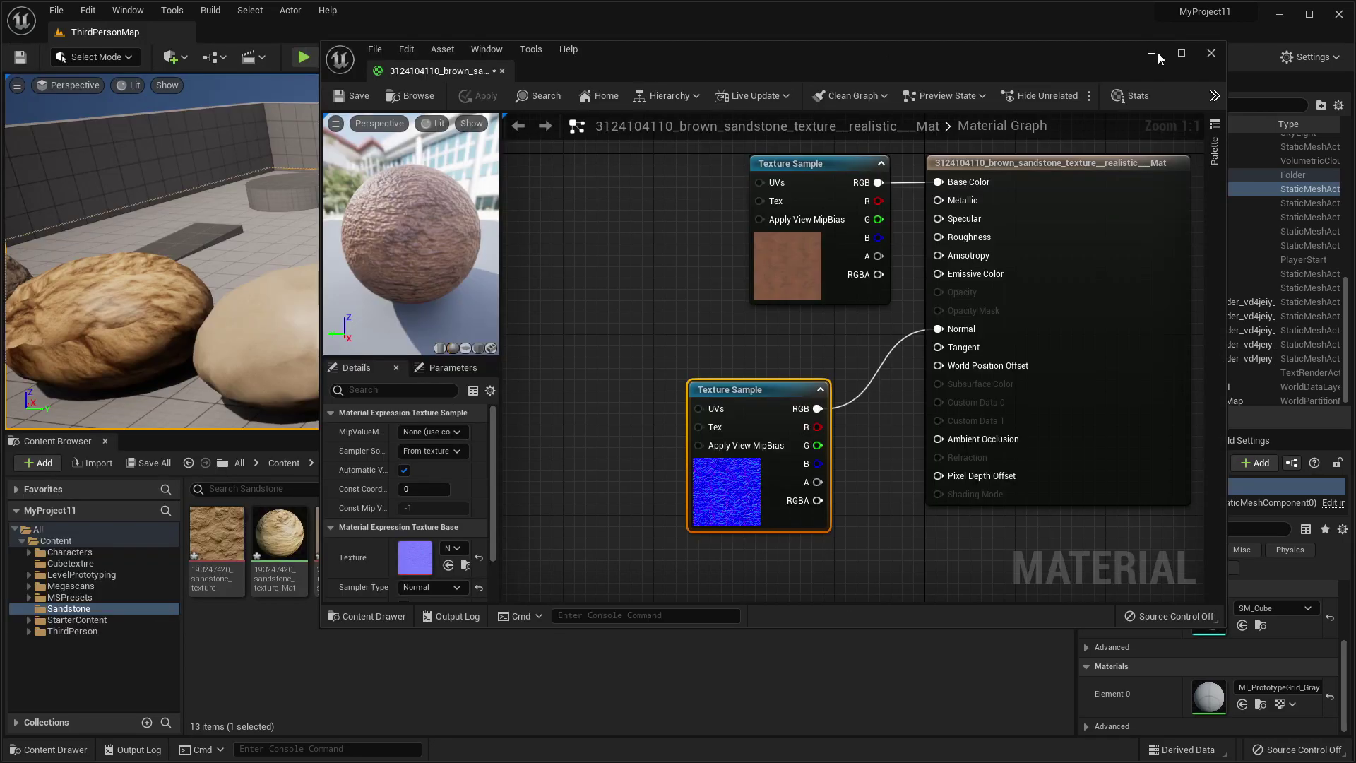
{"action": "left_click", "coordinate": [1156, 49]}
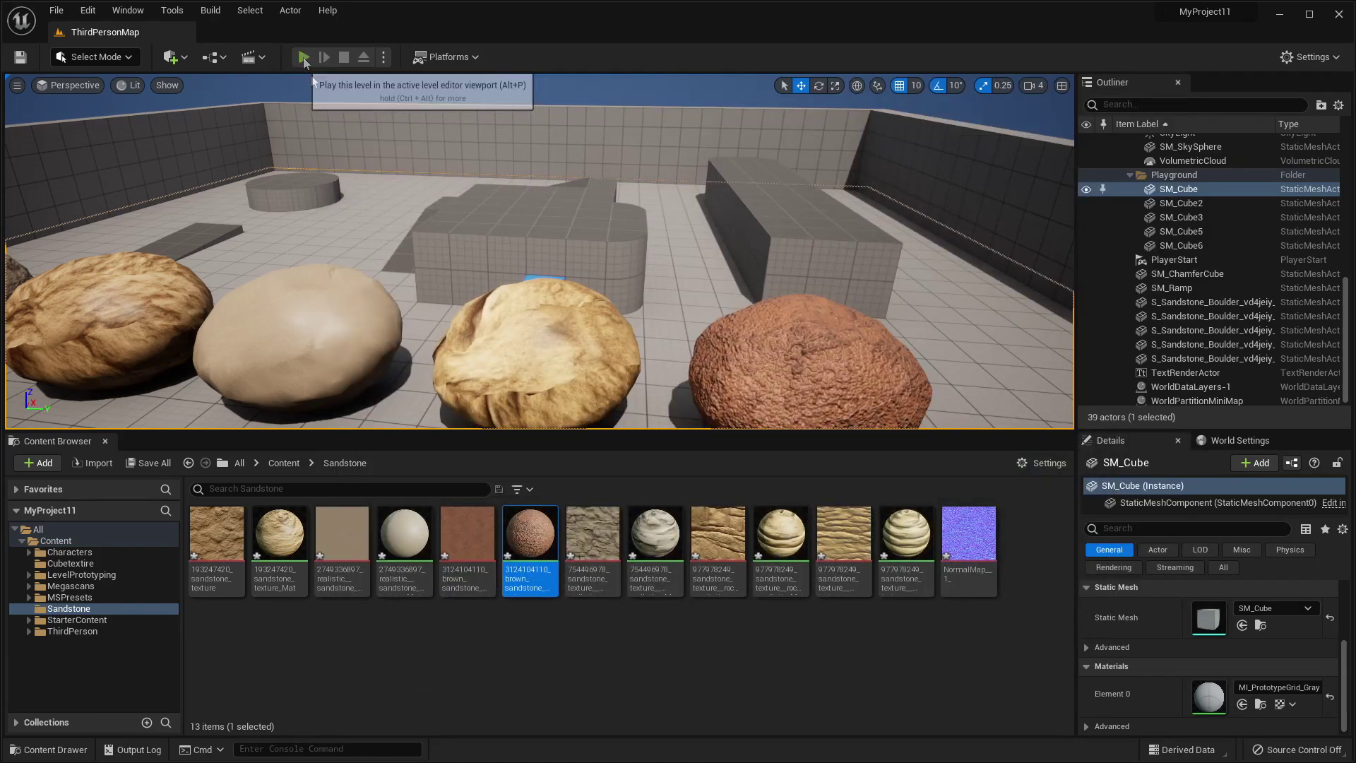
- Play the level and run the character around the boulders to inspect the brown one's normal-mapped surface
{"action": "left_click", "coordinate": [303, 57]}
{"action": "key", "text": "w"}
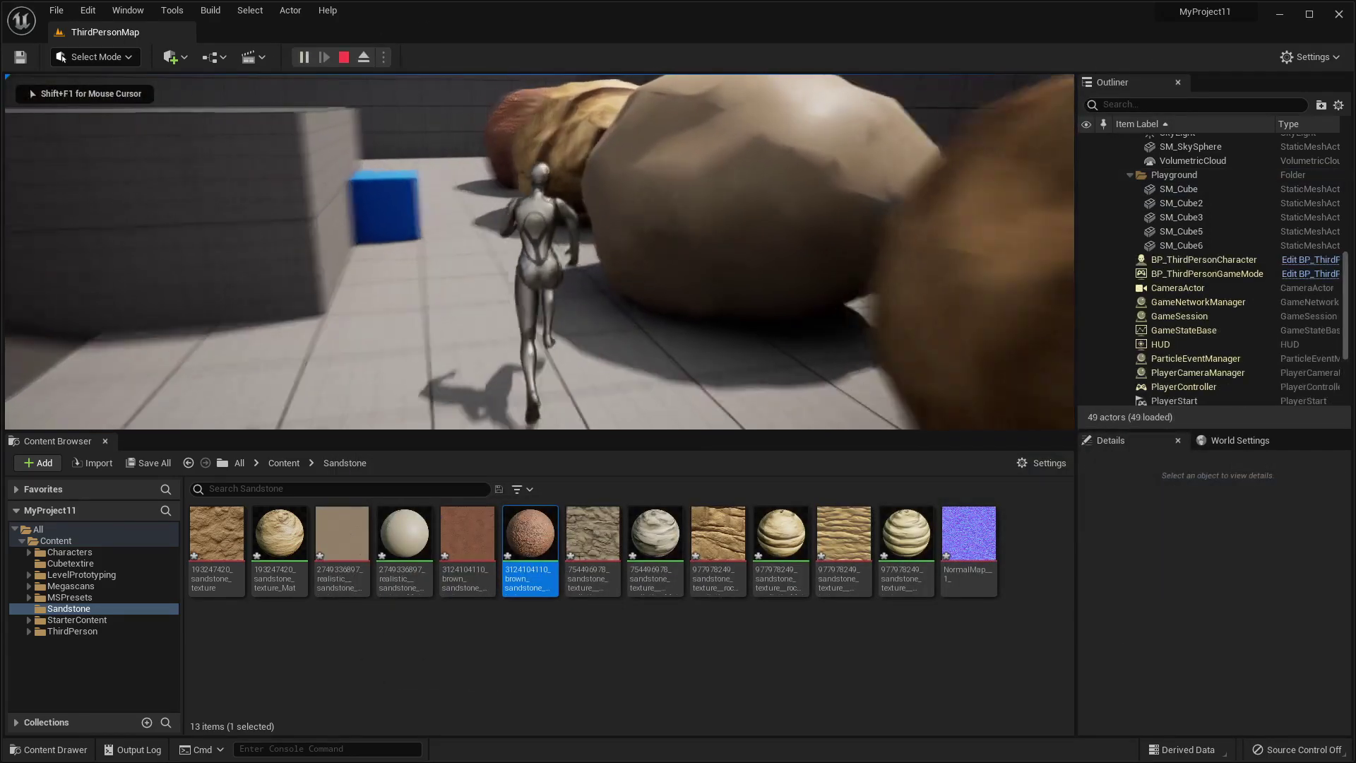
{"action": "key", "text": "a"}
{"action": "key", "text": "a"}
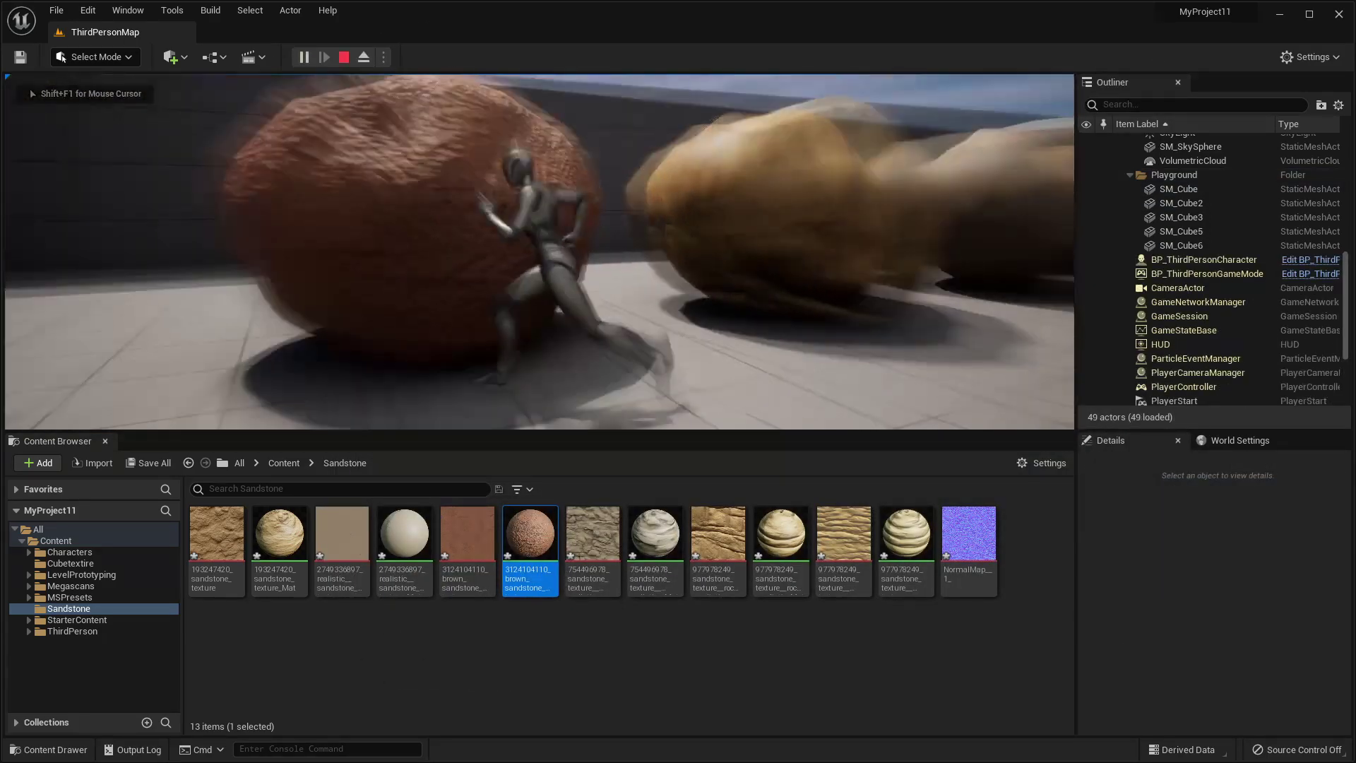
{"action": "key", "text": "s"}
{"action": "key", "text": "d"}
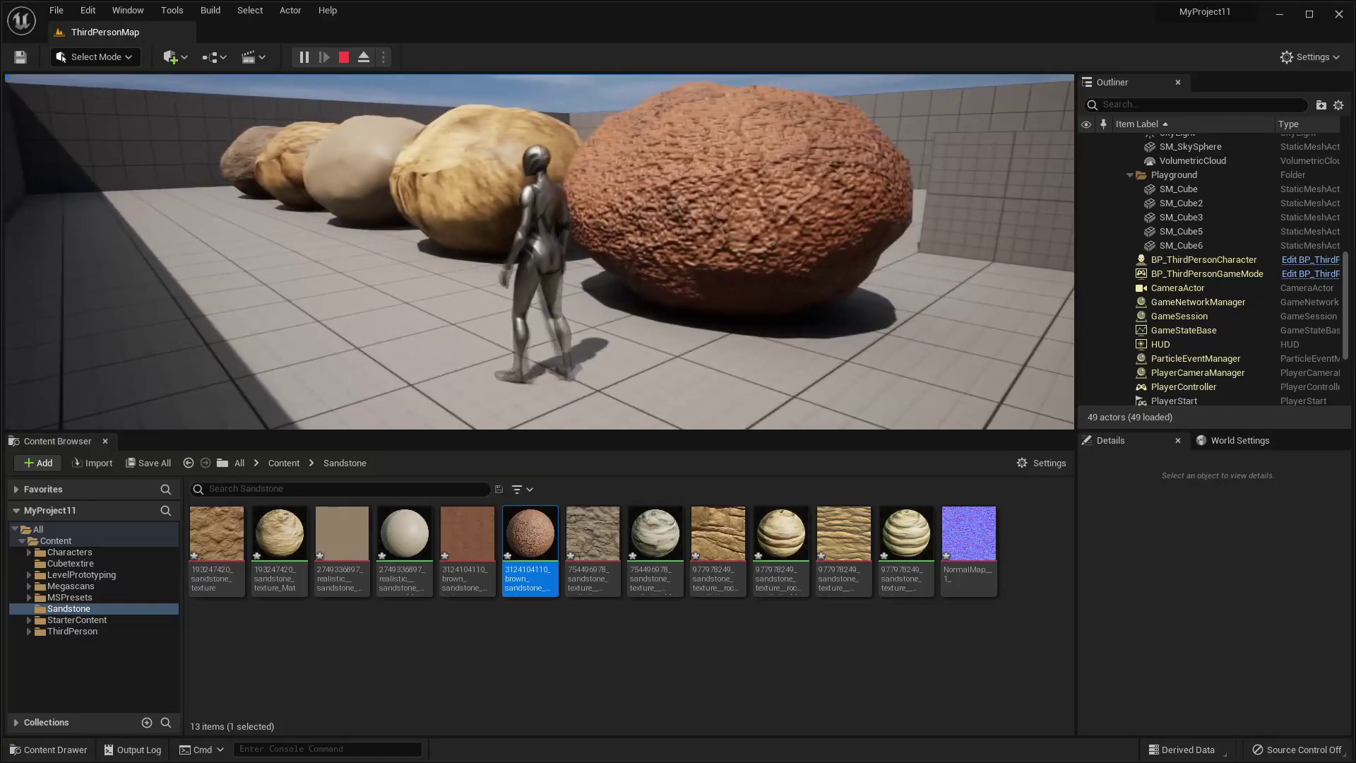
{"action": "key", "text": "w"}
{"action": "key", "text": "a"}
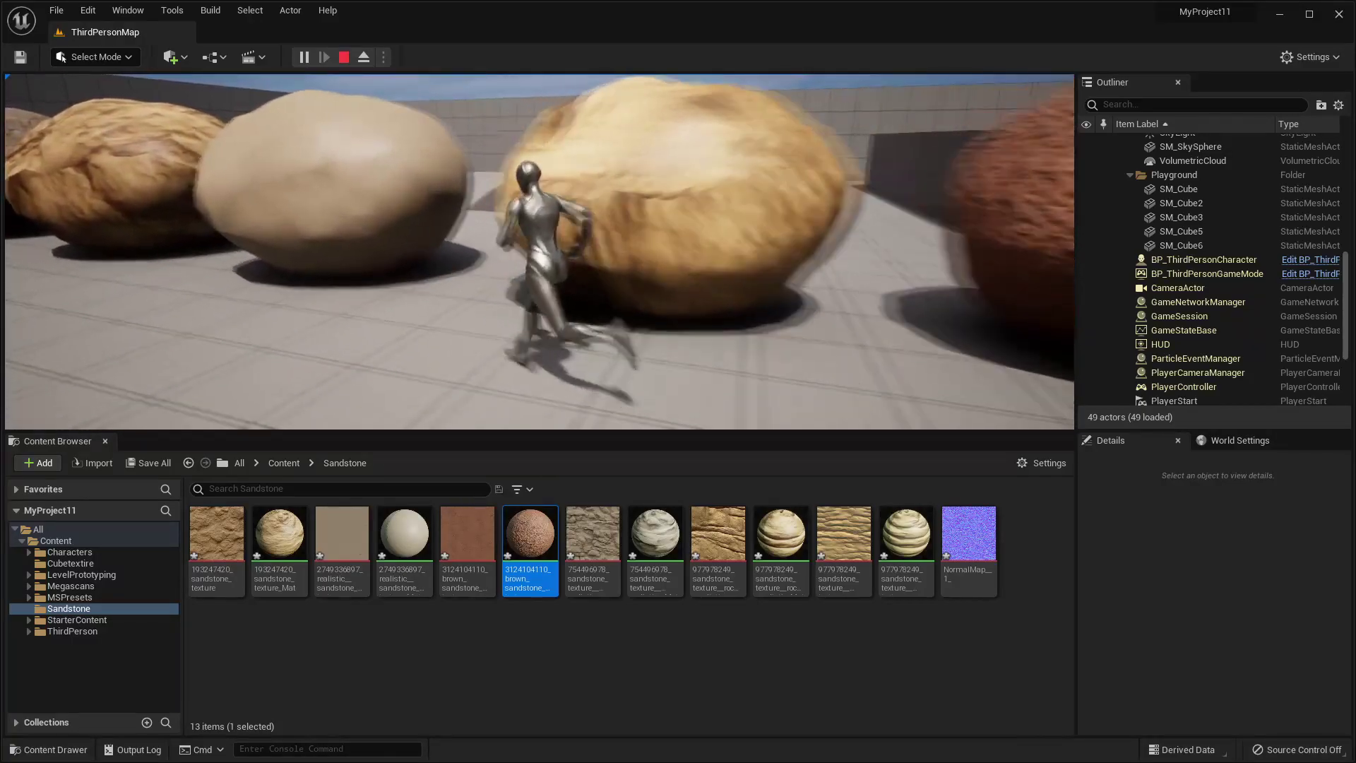
{"action": "key", "text": "a"}
{"action": "key", "text": "w"}
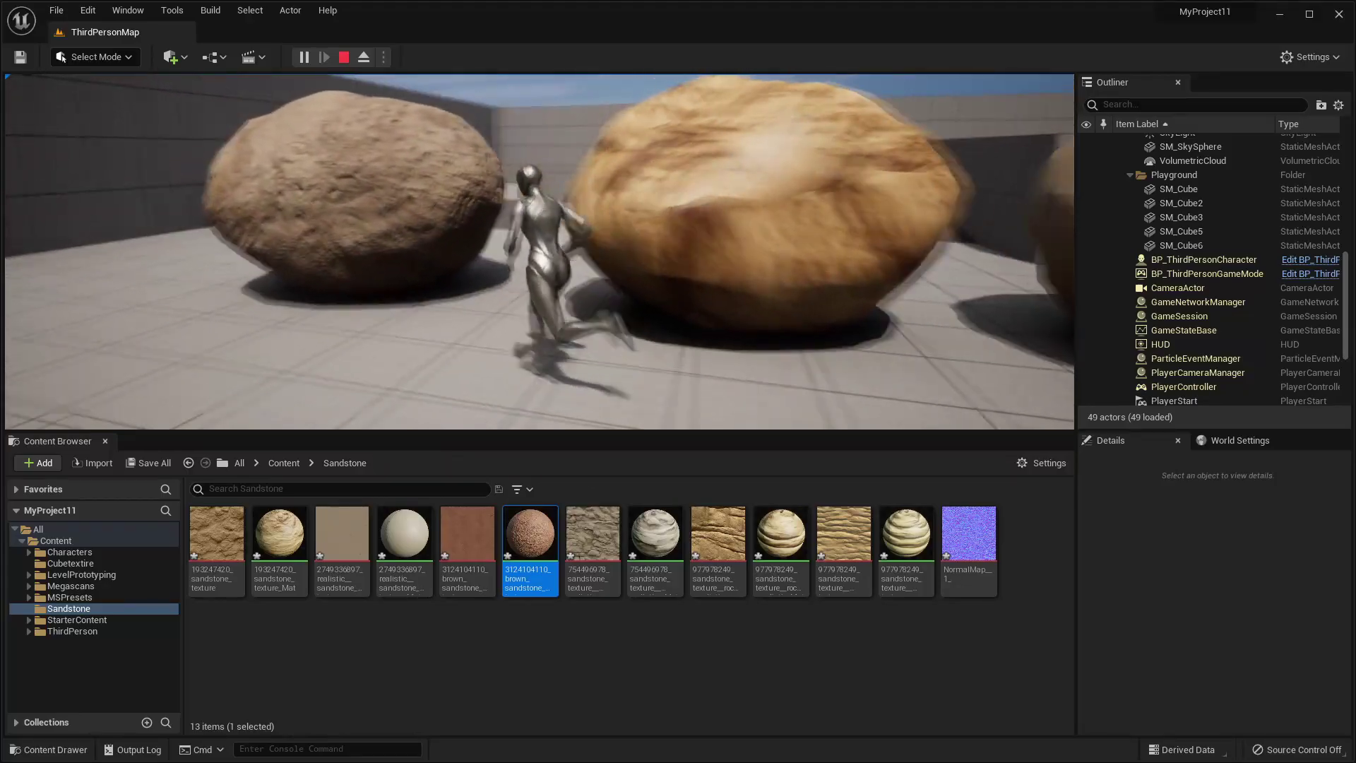
{"action": "key", "text": "d"}
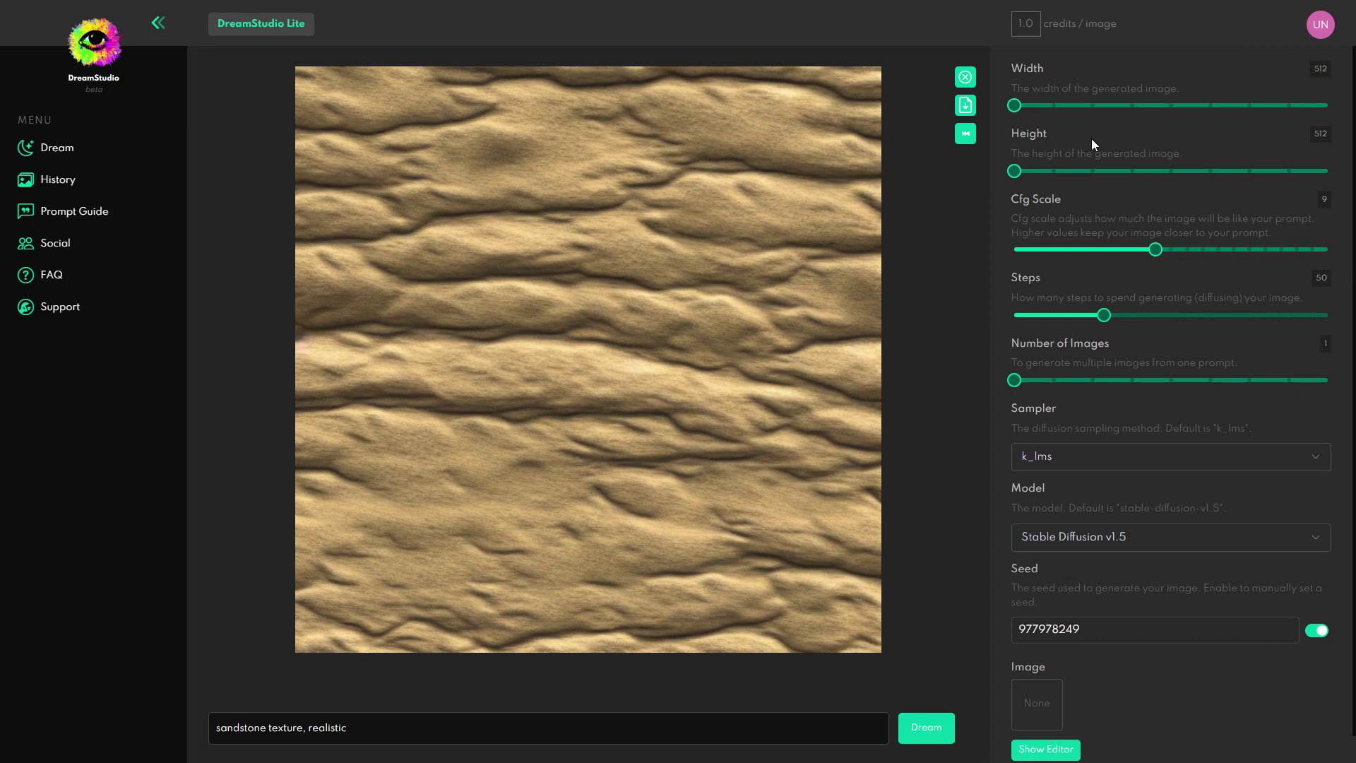
- In DreamStudio, set the generated image's width to 1024 and its height to the maximum
{"action": "left_click_drag", "start_coordinate": [1014, 105], "coordinate": [1328, 106]}
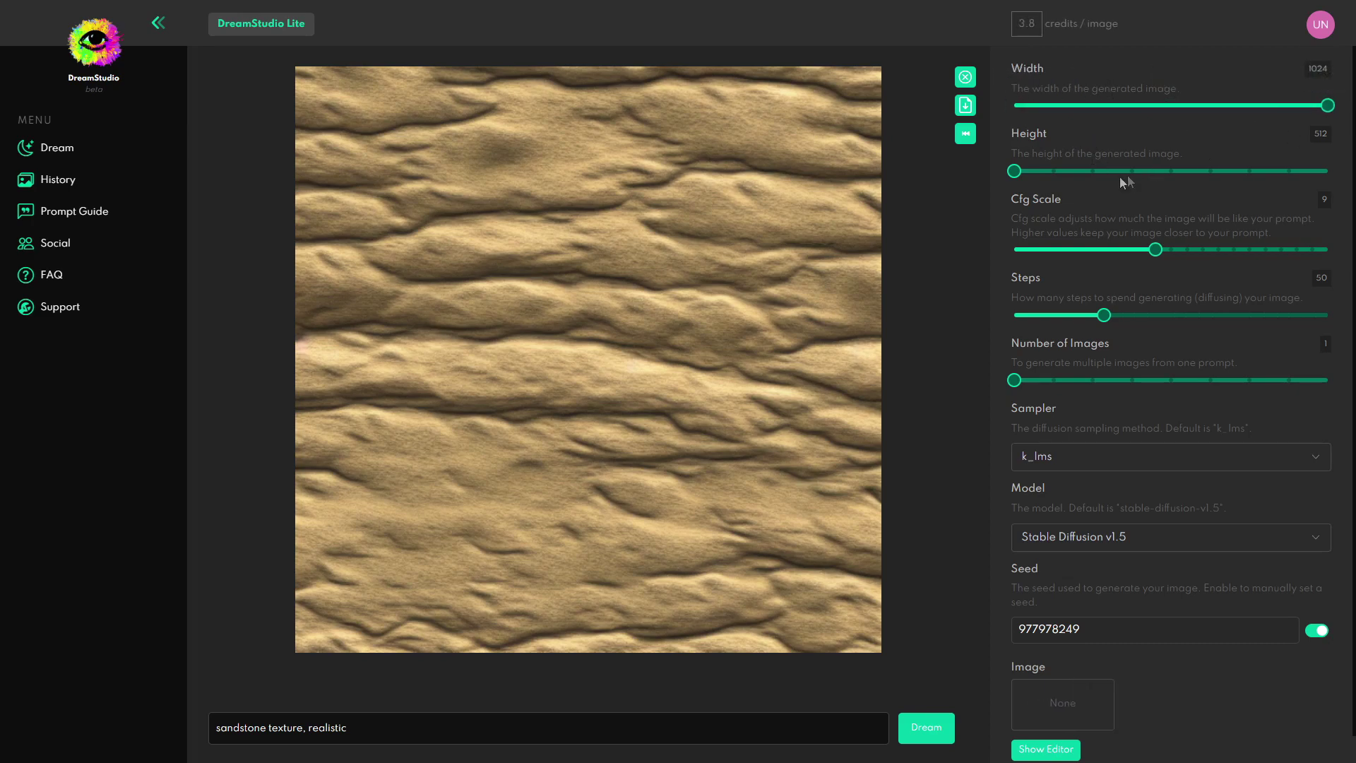
{"action": "left_click_drag", "start_coordinate": [1014, 171], "coordinate": [1328, 171]}
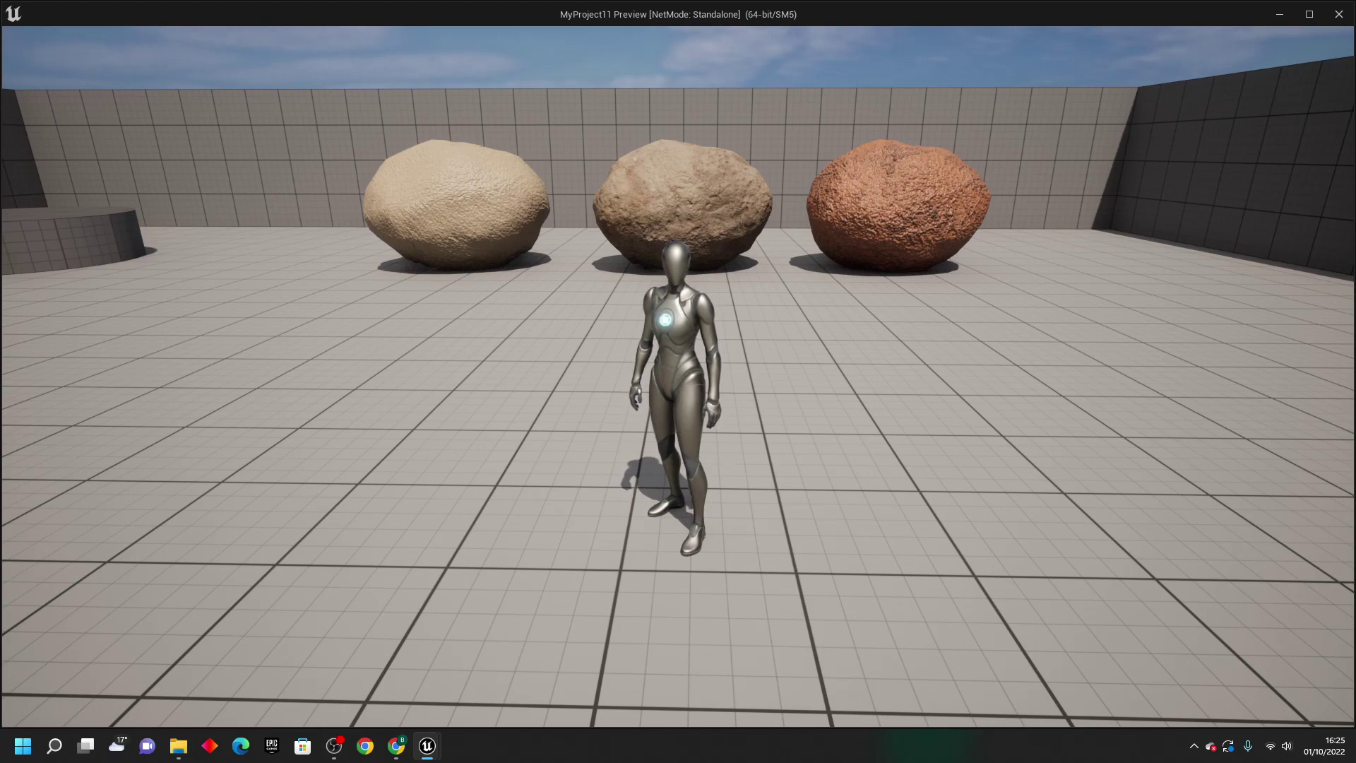
- In Unreal Engine's standalone preview, run the character around the three boulders to compare their surface detail from near and far
{"action": "key", "text": "a"}
{"action": "key", "text": "w"}
{"action": "key", "text": "d"}
{"action": "key", "text": "s"}
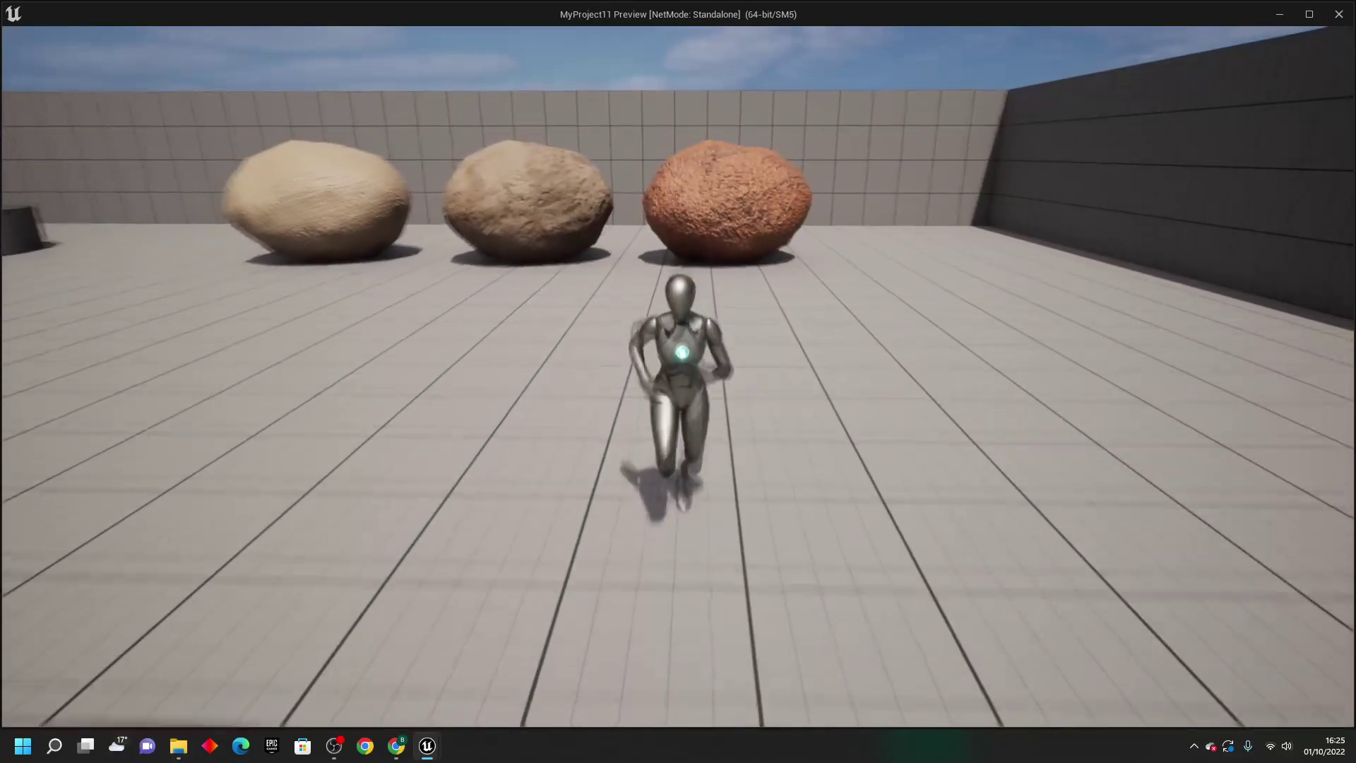
{"action": "key", "text": "a"}
{"action": "key", "text": "s"}
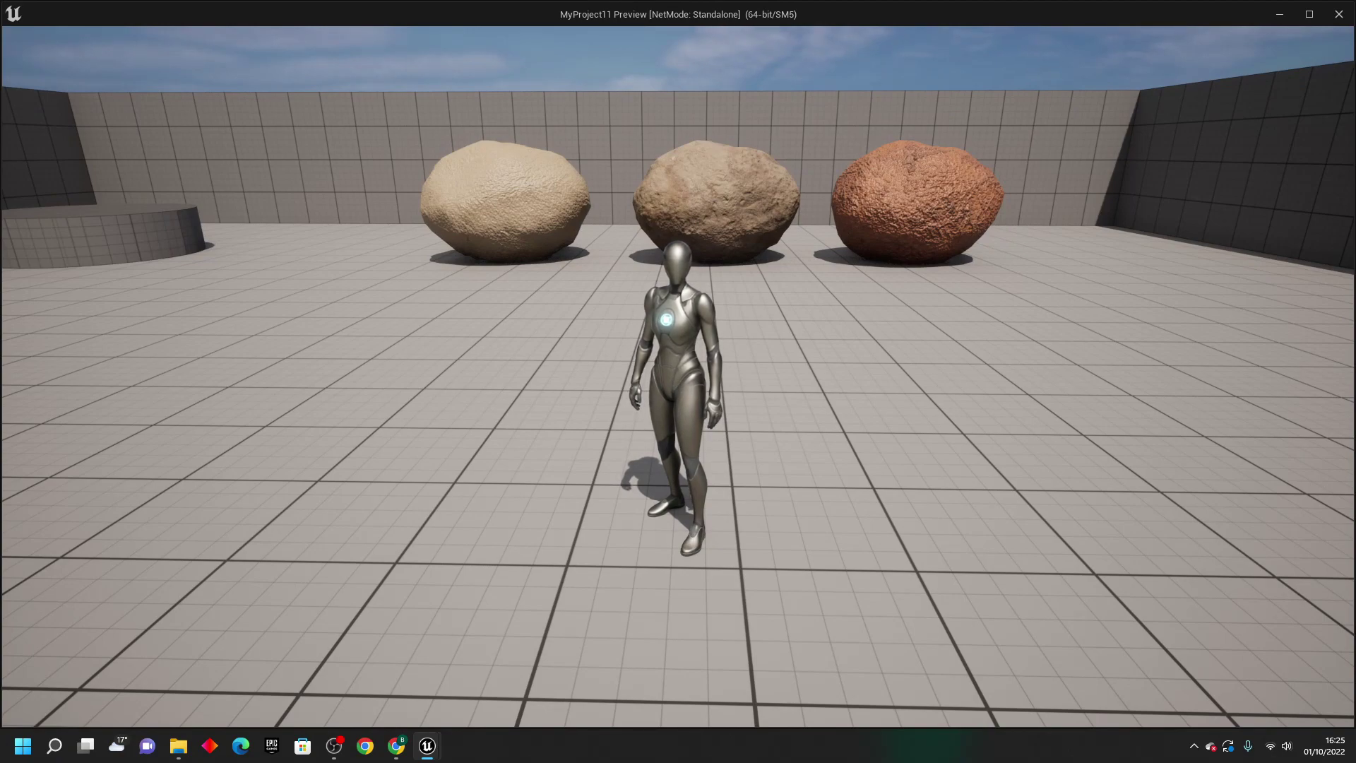
{"action": "key", "text": "d"}
{"action": "key", "text": "w"}
{"action": "key", "text": "a"}
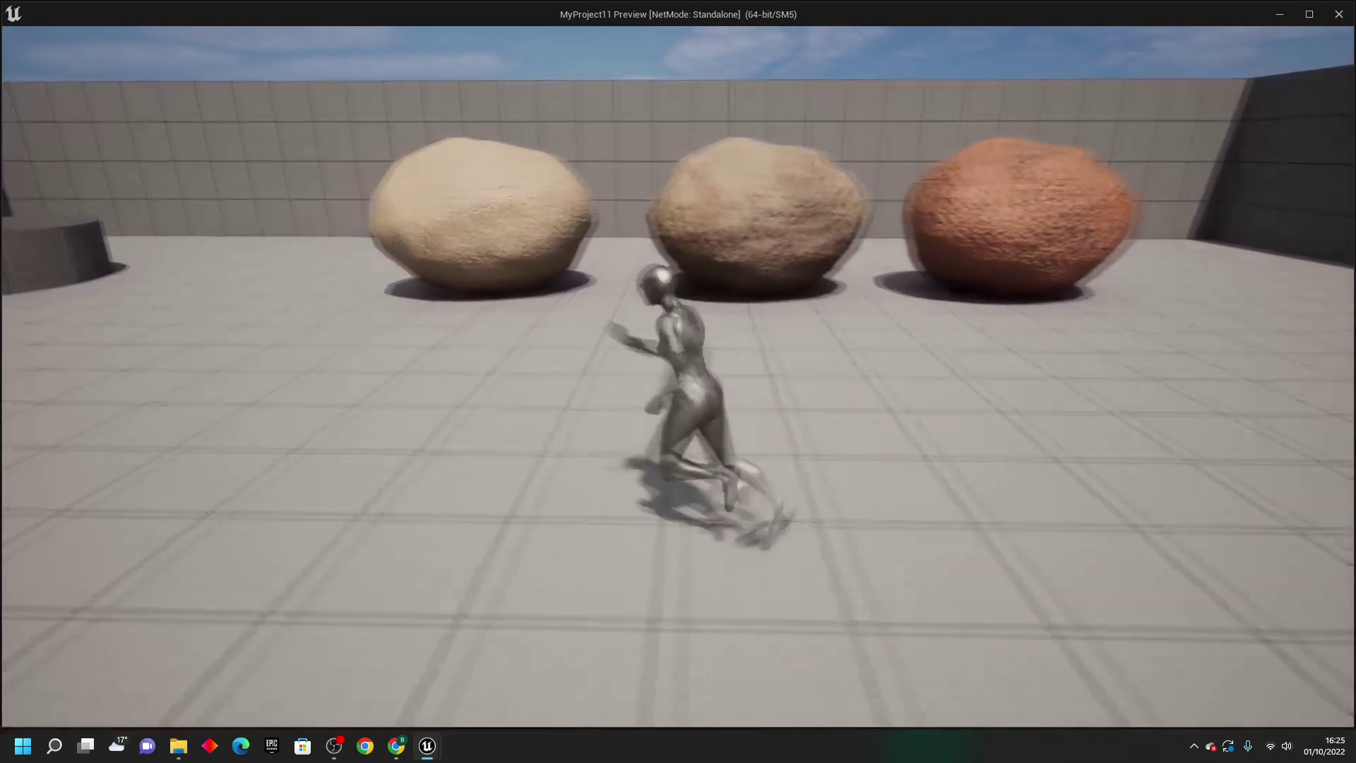
{"action": "key", "text": "s"}
{"action": "key", "text": "w"}
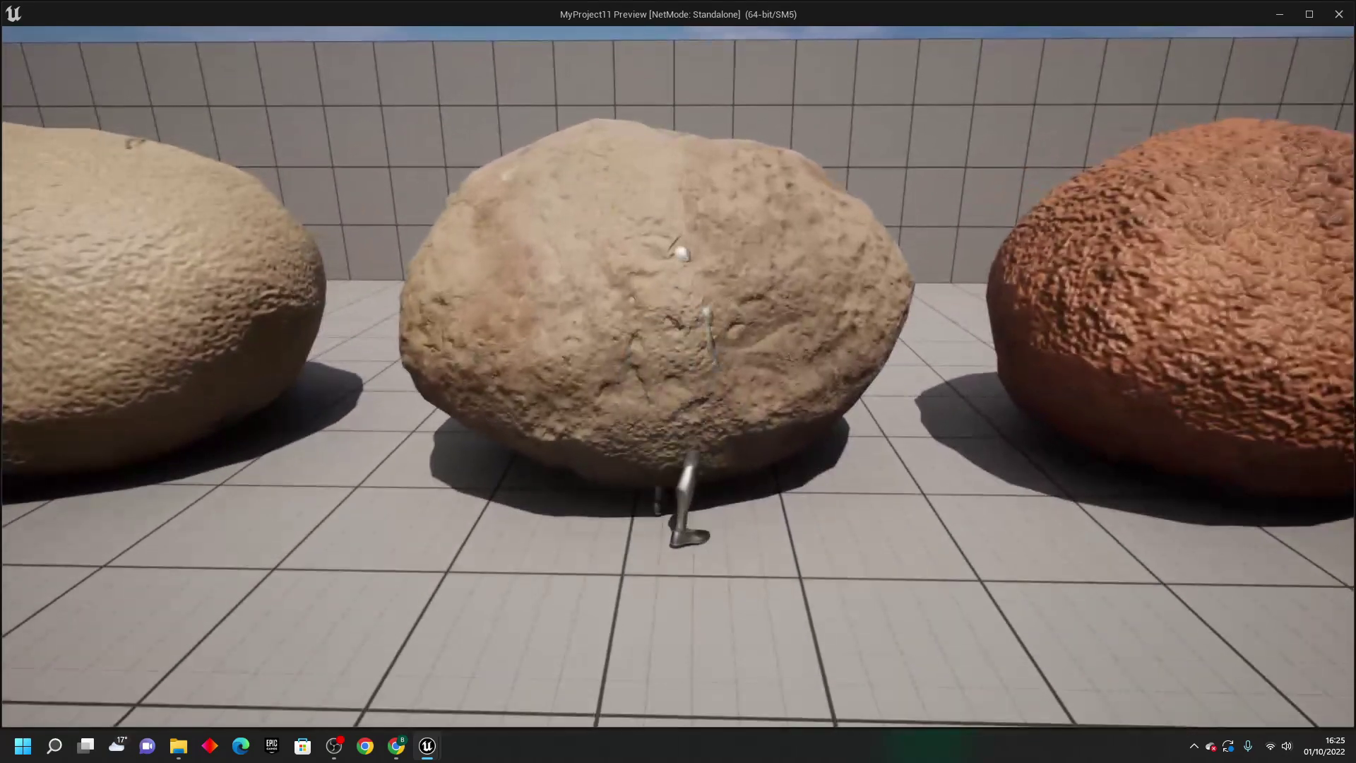
{"action": "key", "text": "s"}
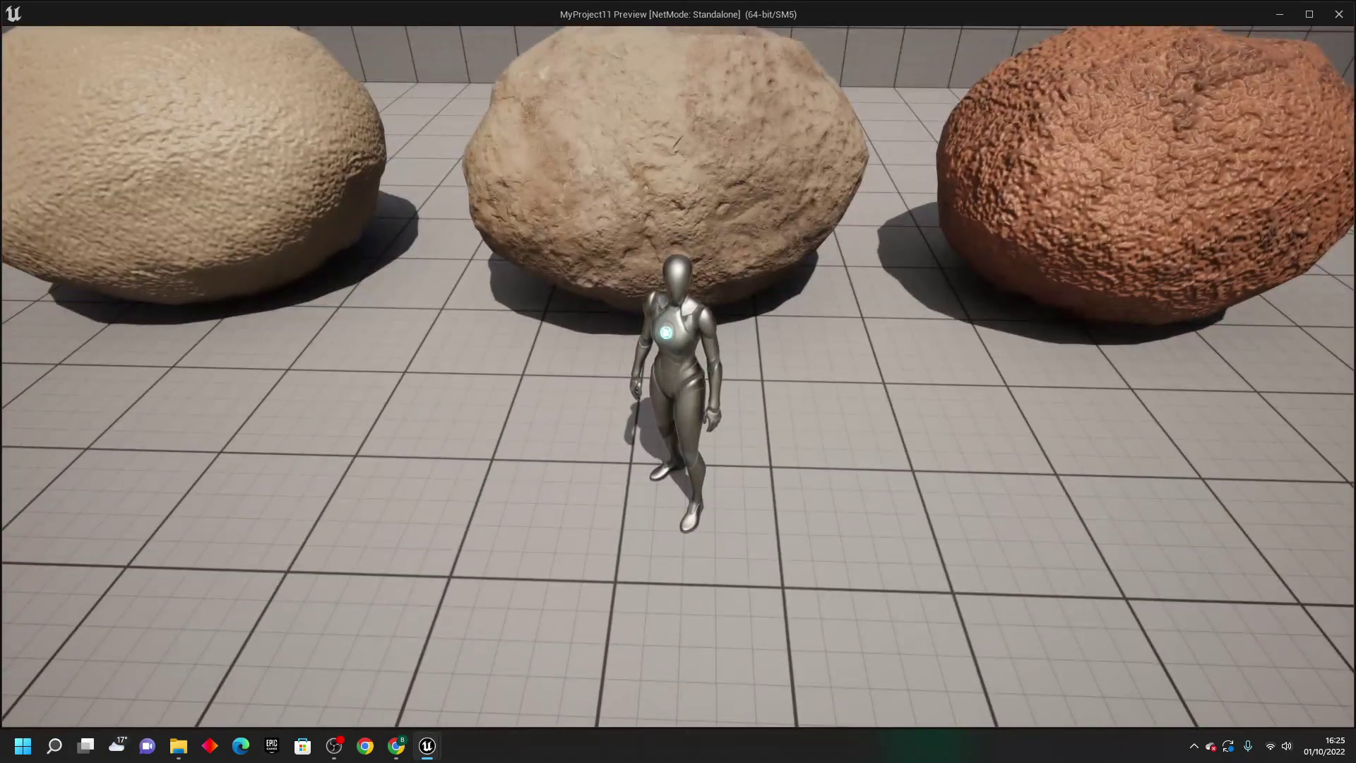
{"action": "key", "text": "a"}
{"action": "key", "text": "w"}
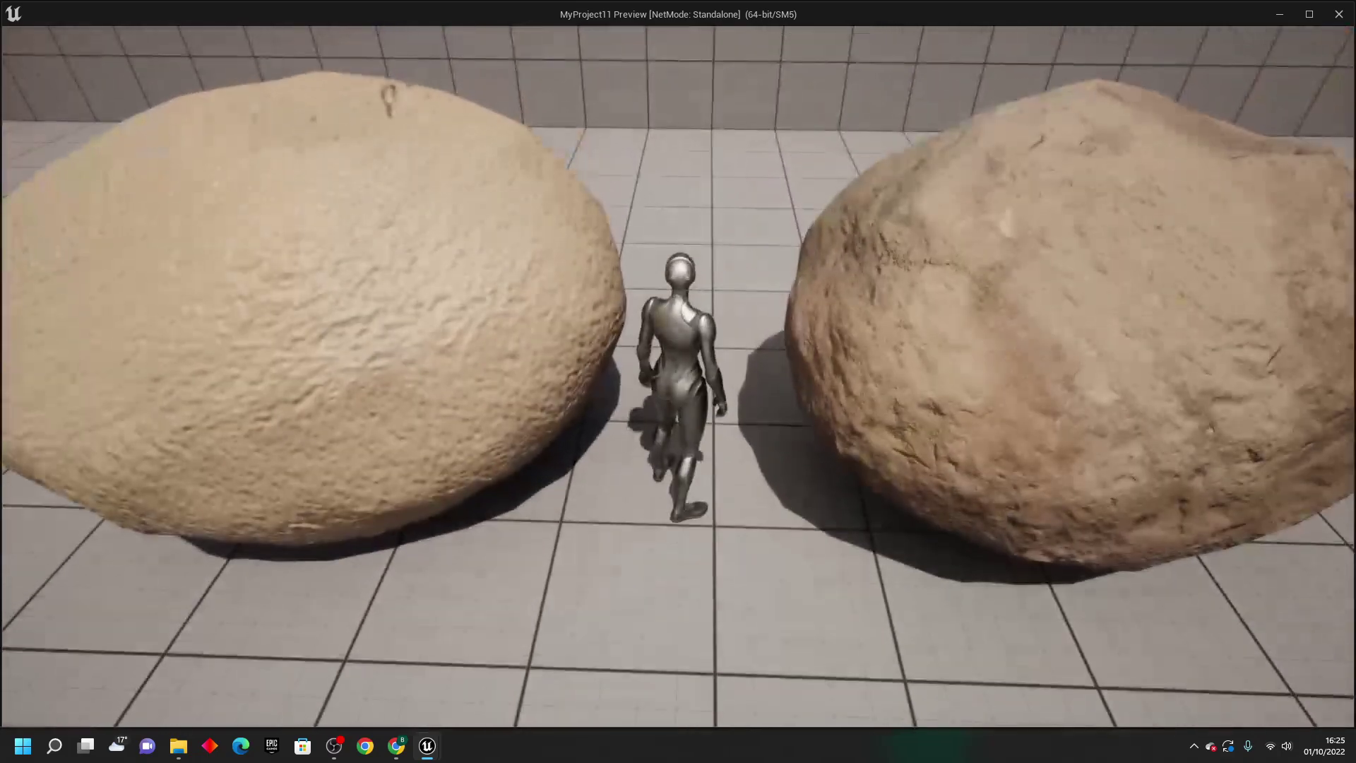
{"action": "key", "text": "s"}
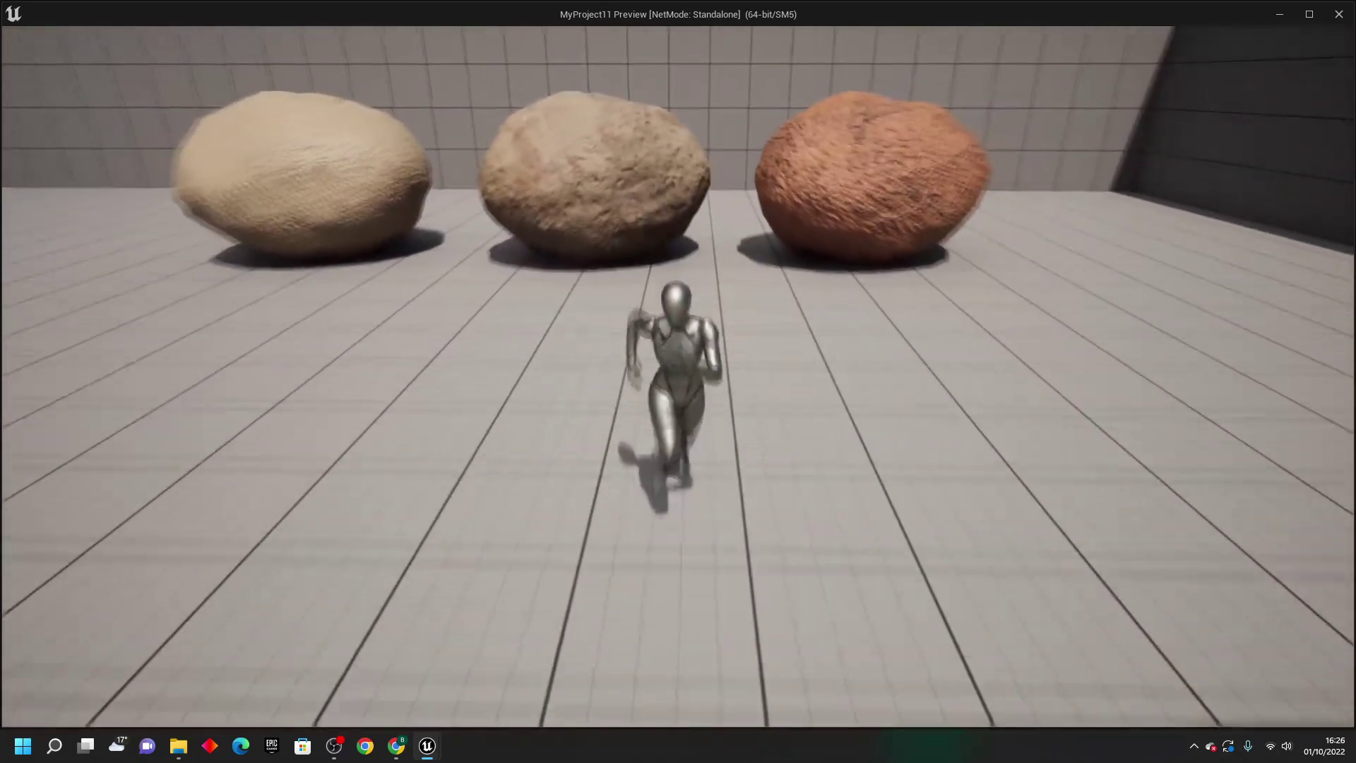
{"action": "key", "text": "w"}
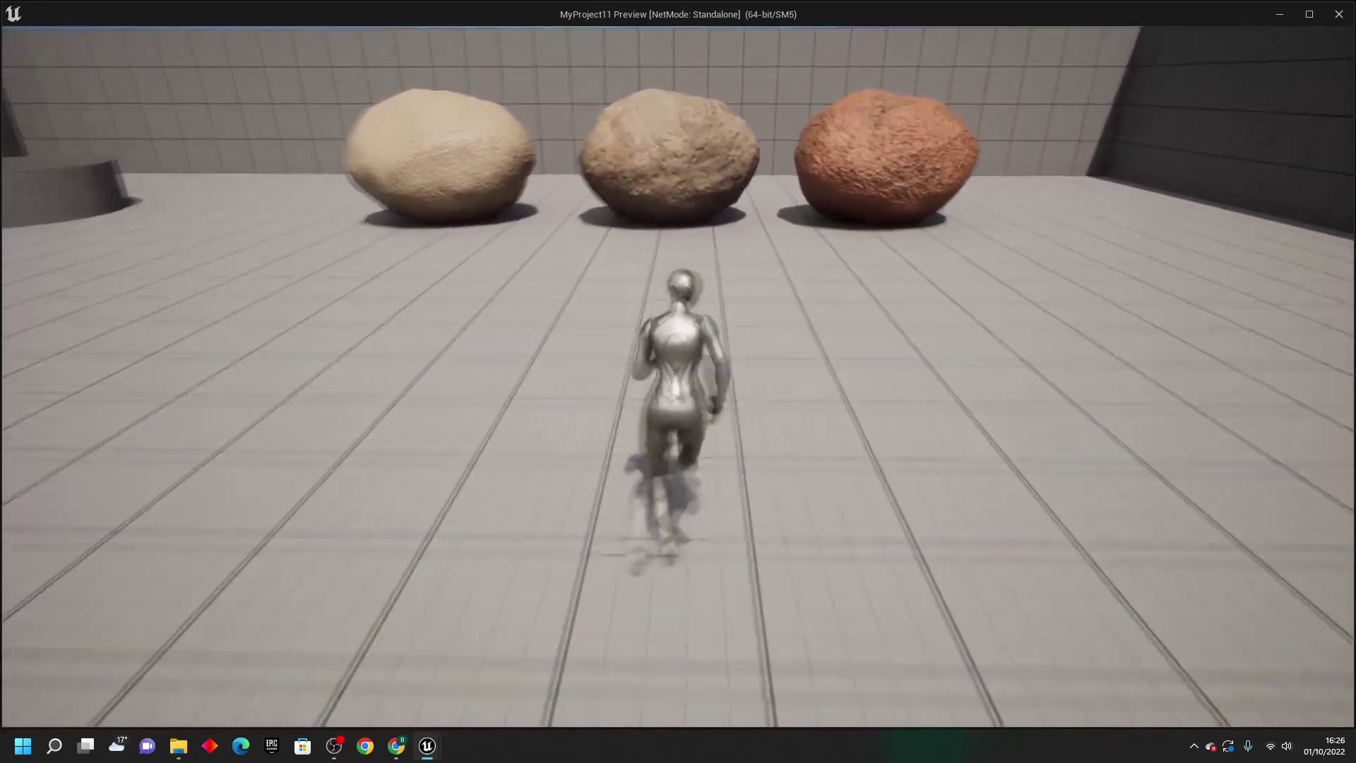
- Run the character up to the middle and red boulders to examine their surface textures closely, and back away to view all three boulders together
{"action": "key", "text": "s"}
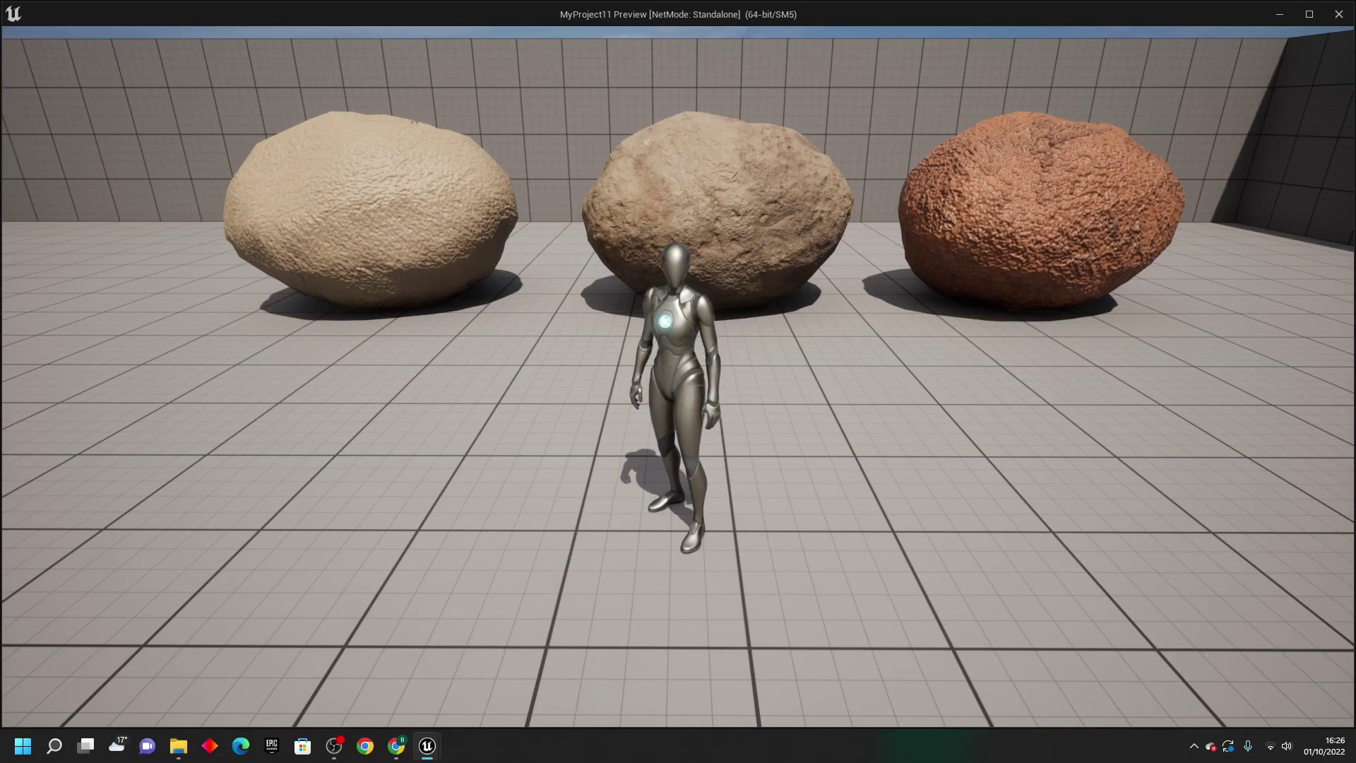
{"action": "key", "text": "d"}
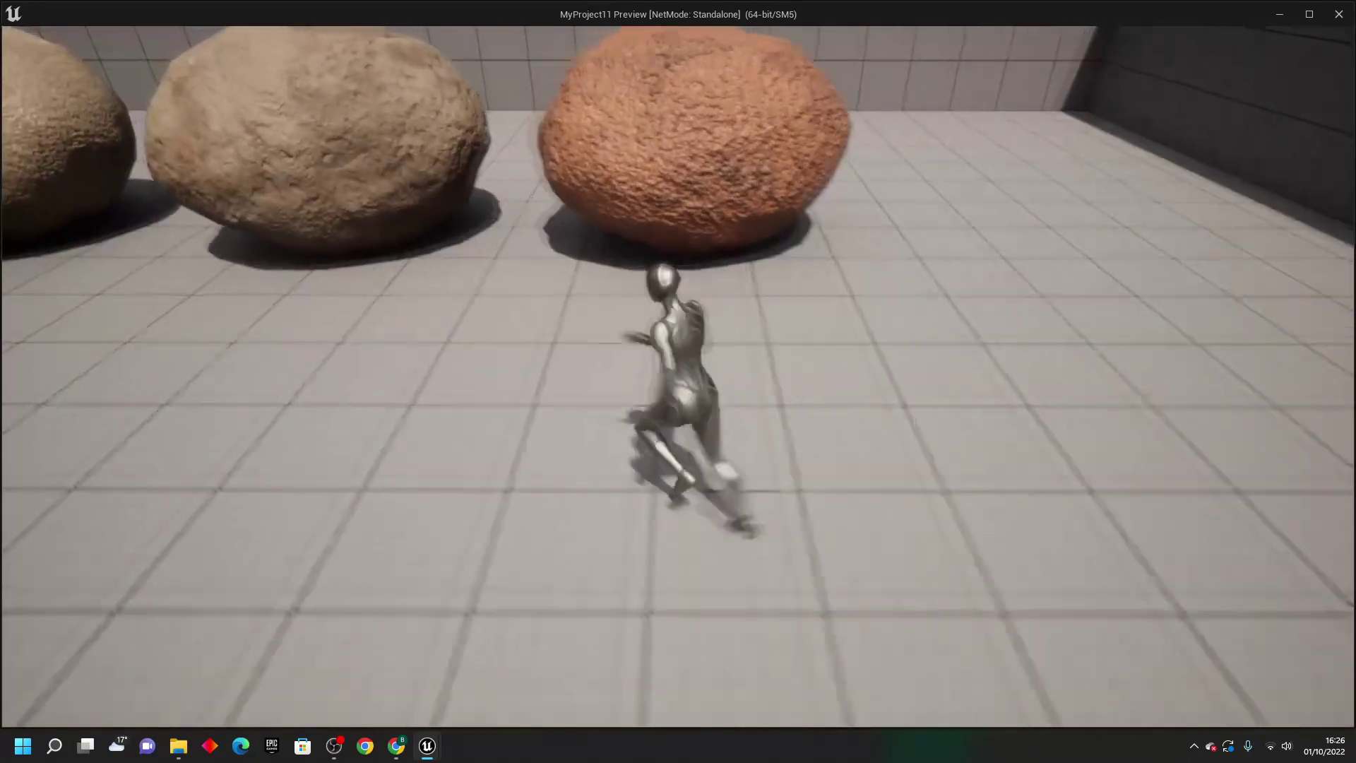
{"action": "key", "text": "w"}
{"action": "key", "text": "d"}
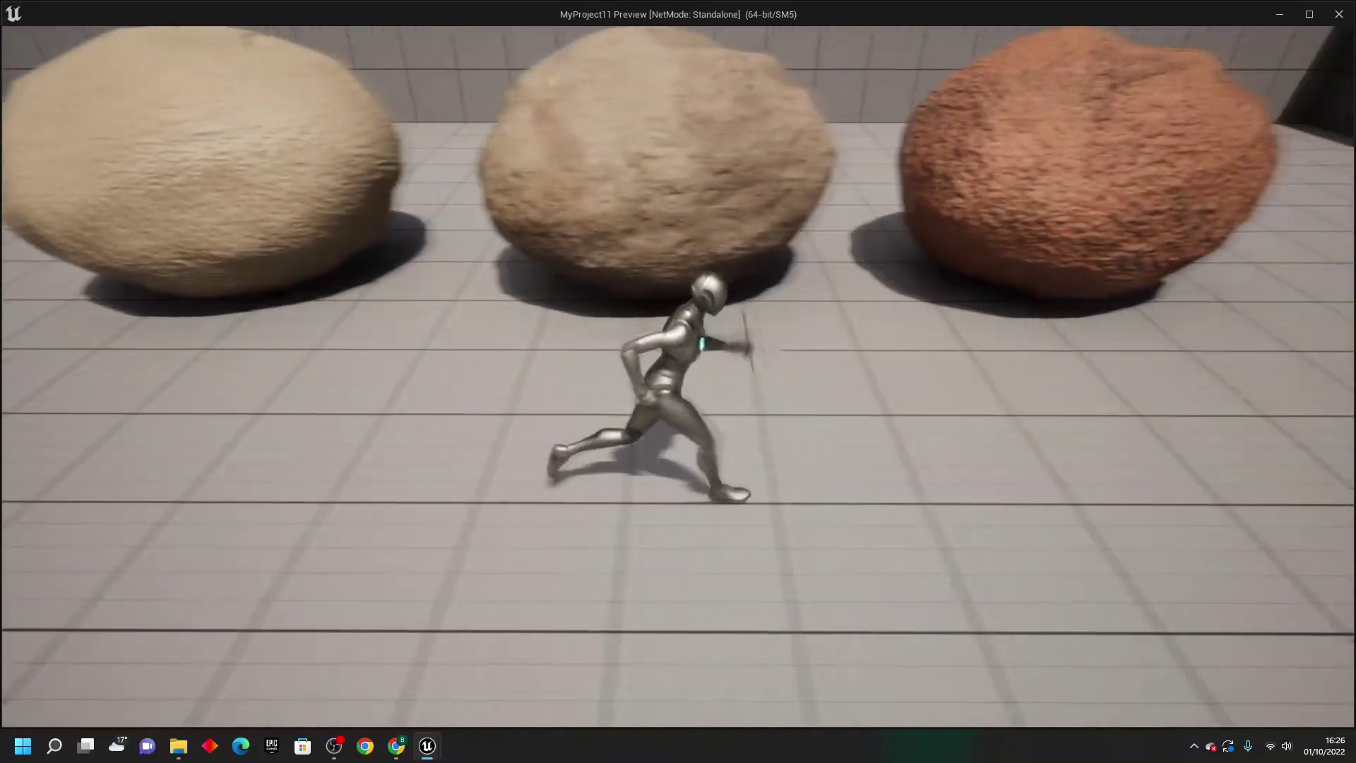
{"action": "key", "text": "w"}
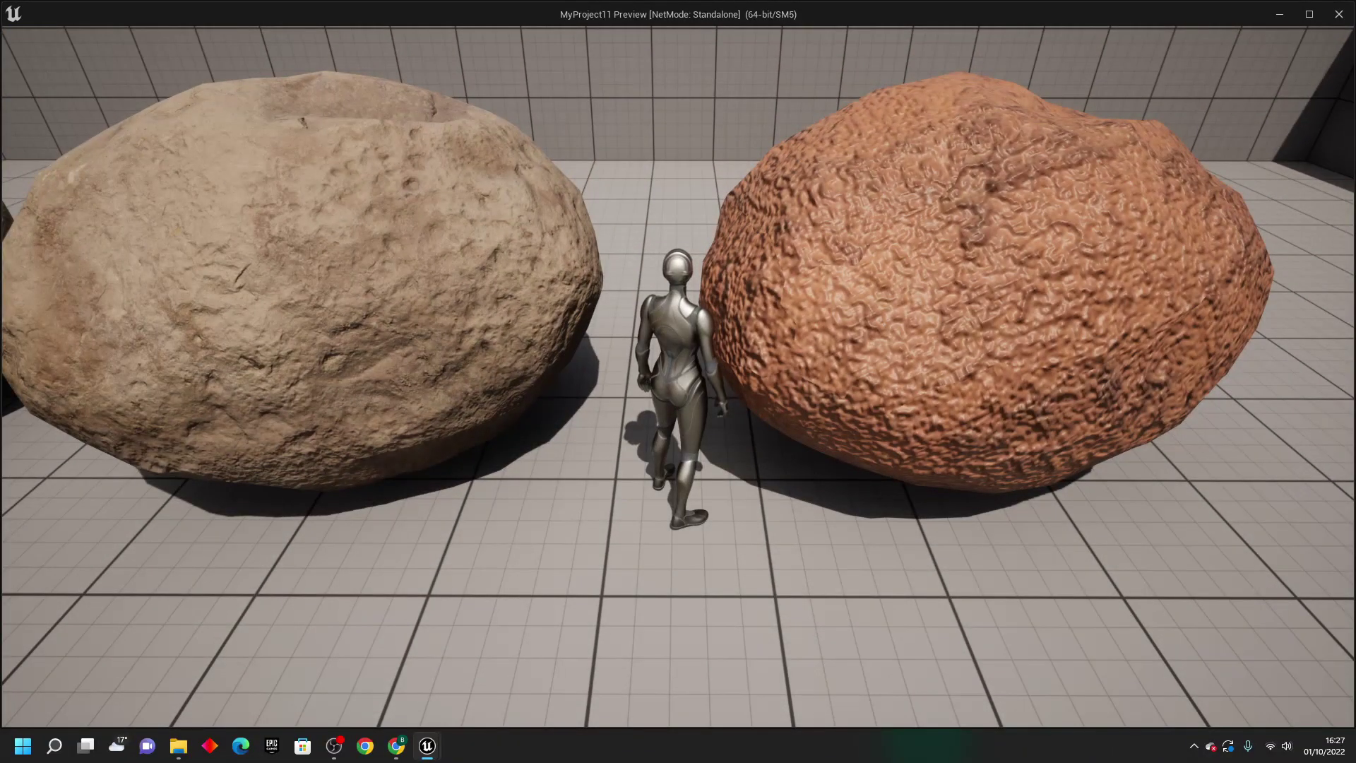
{"action": "key", "text": "s"}
{"action": "key", "text": "a"}
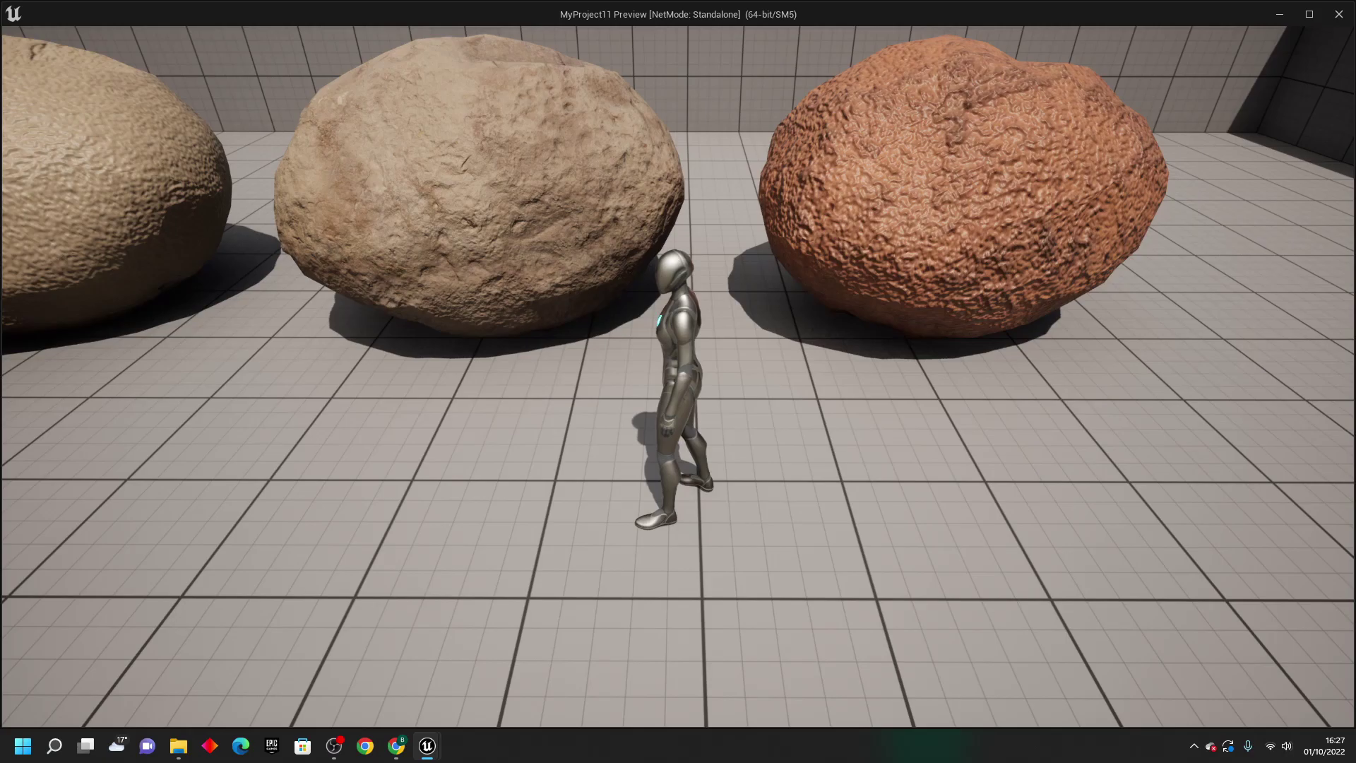
{"action": "key", "text": "s"}
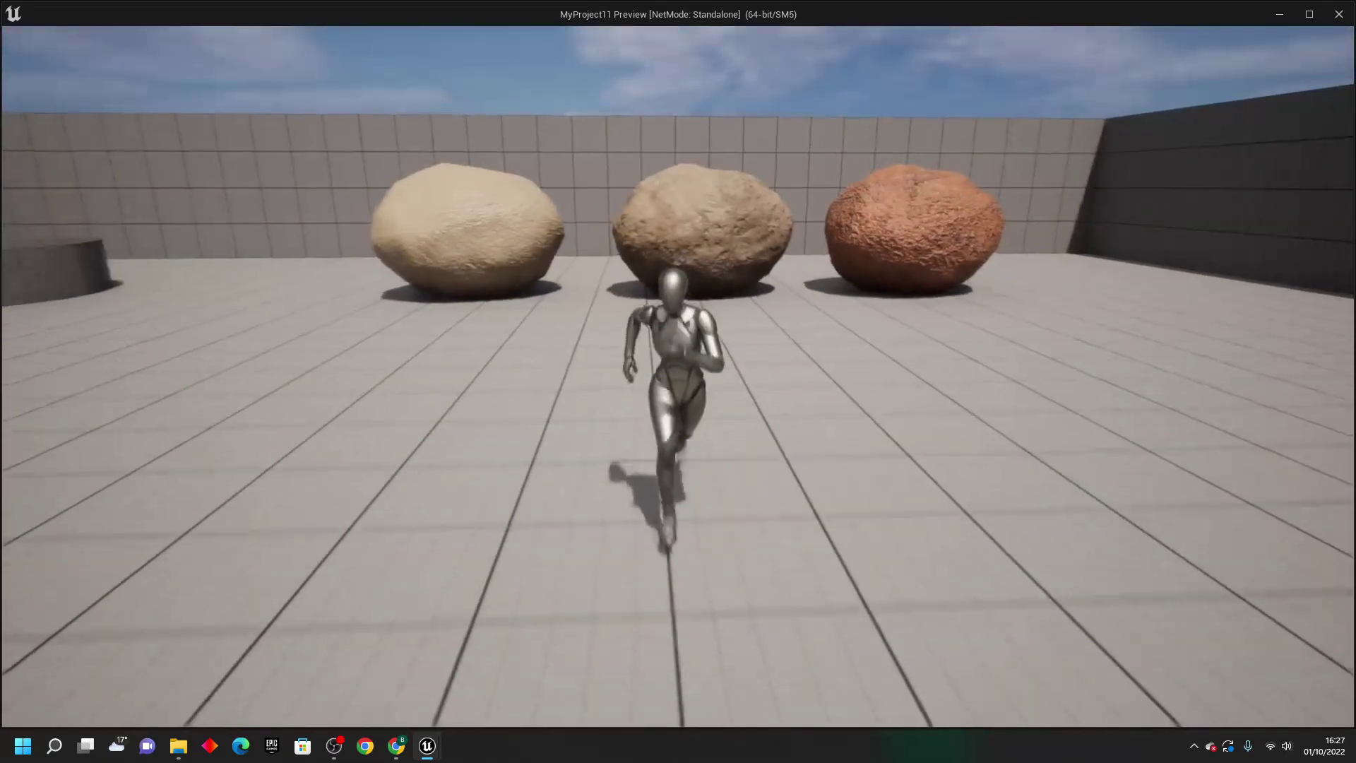